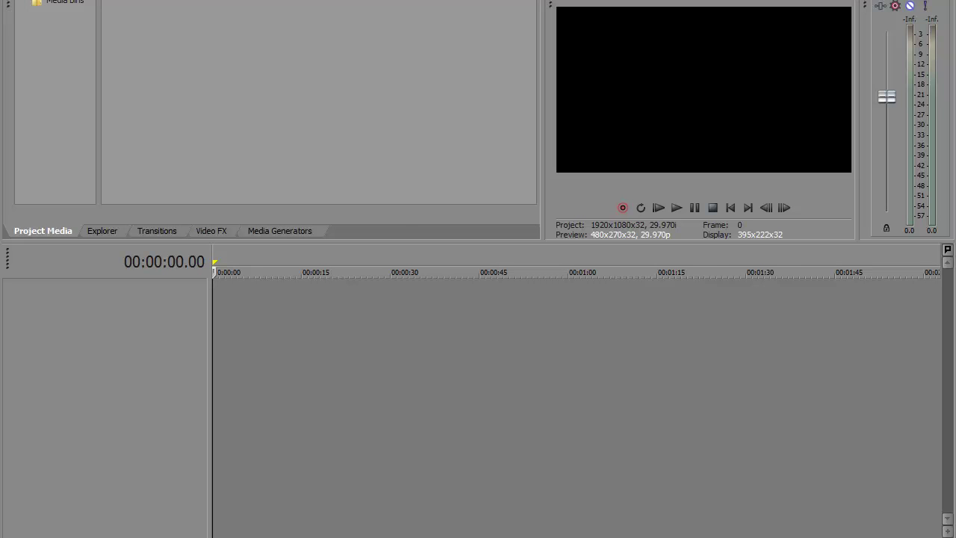
Import the clip 00095.MTS into the project media
key("alt+f")
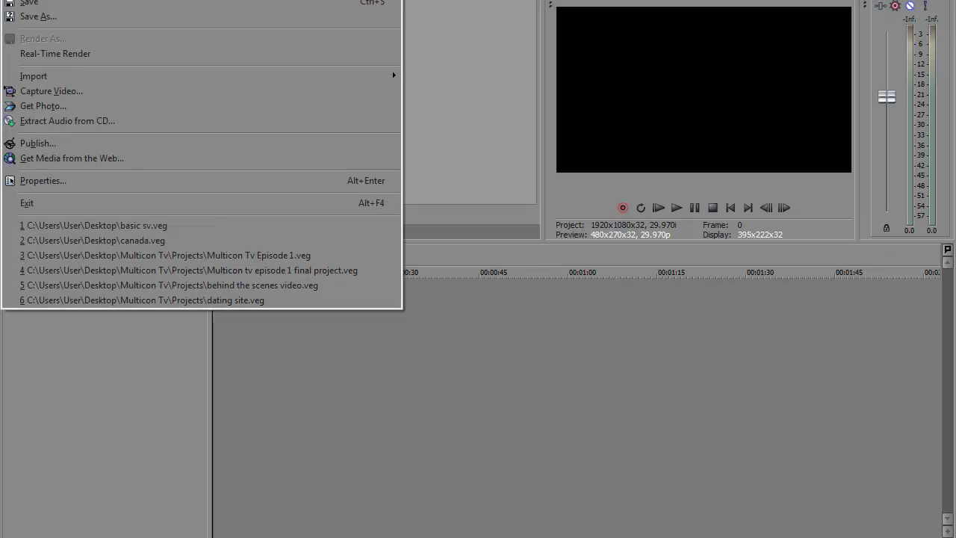
mouse_move(48, 80)
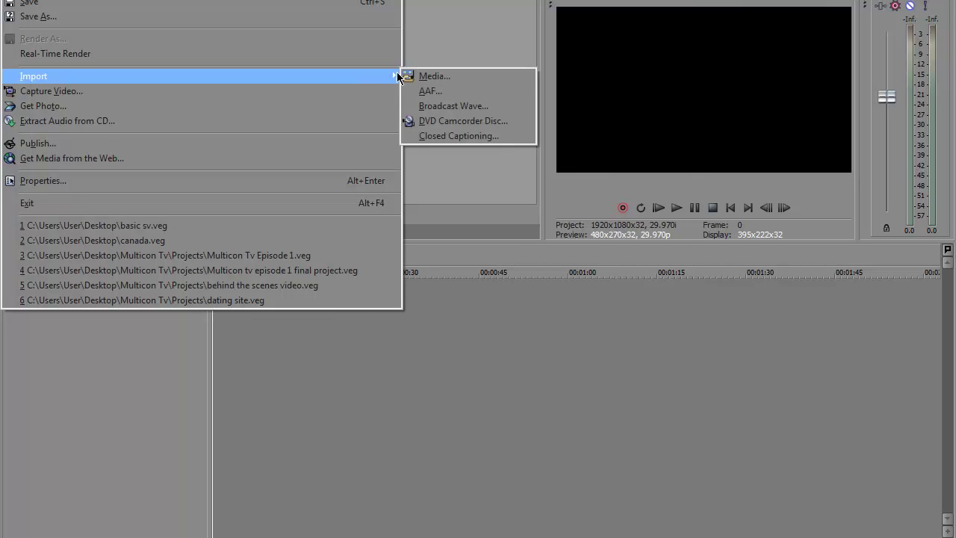
key("Right")
key("Return")
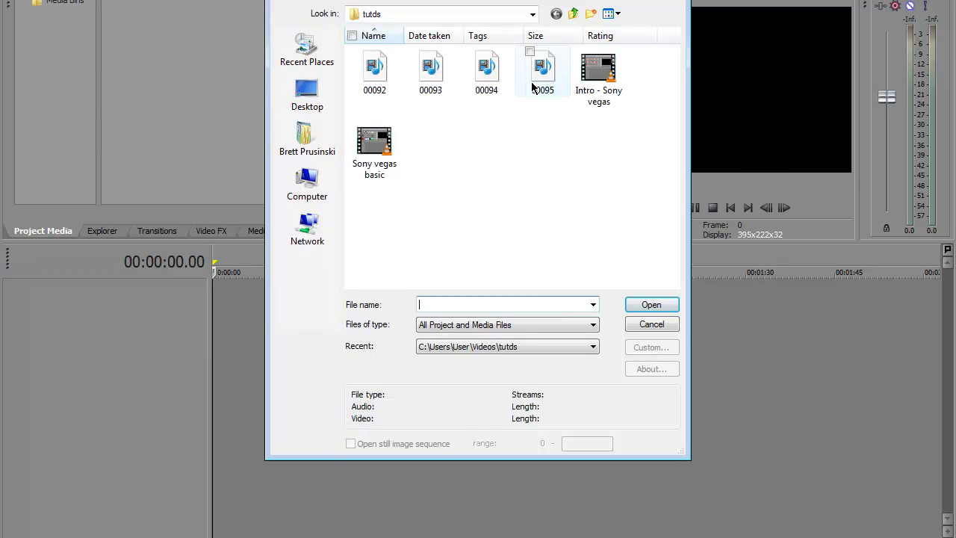
left_click(538, 79)
left_click(644, 306)
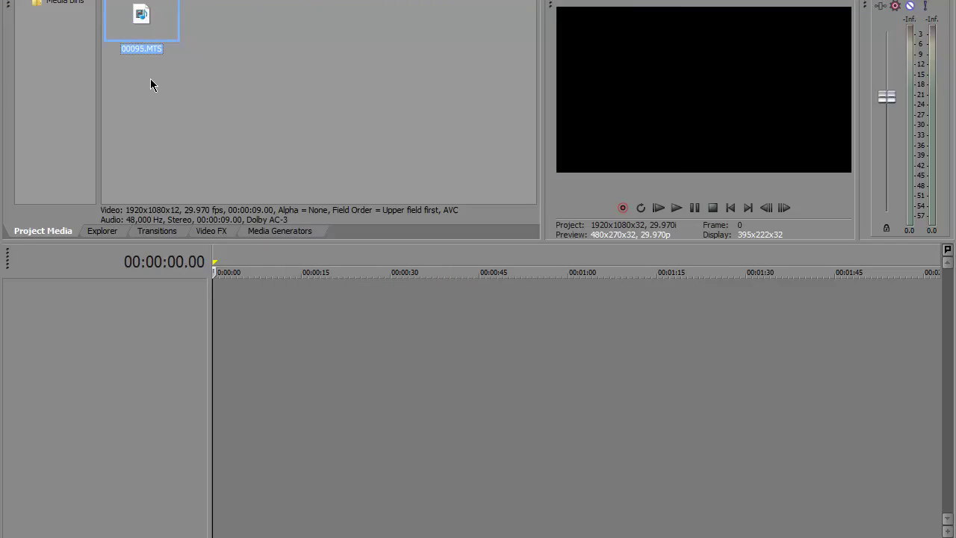
Place 00095.MTS at the start of the timeline, preview it, and select its events
left_click_drag(118, 34, 214, 327)
left_click(228, 266)
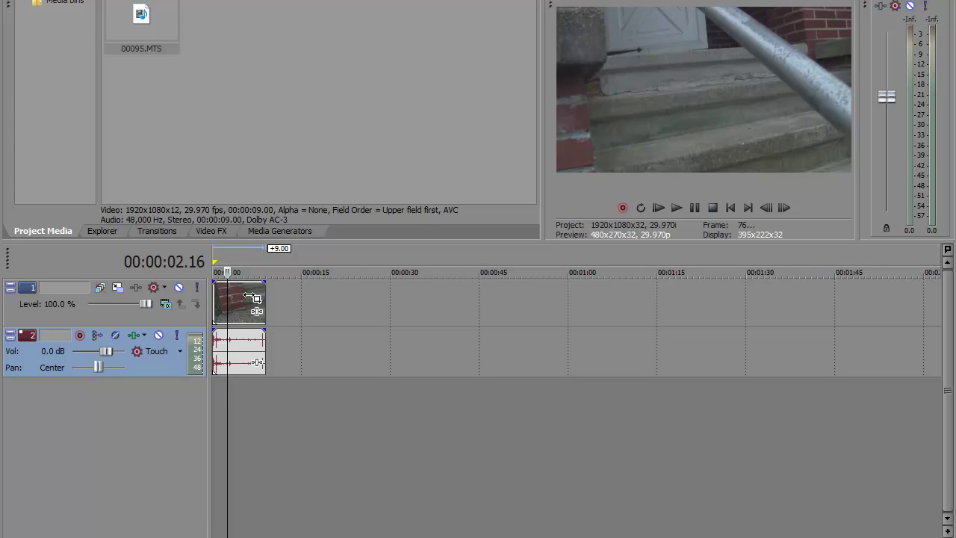
left_click(250, 298)
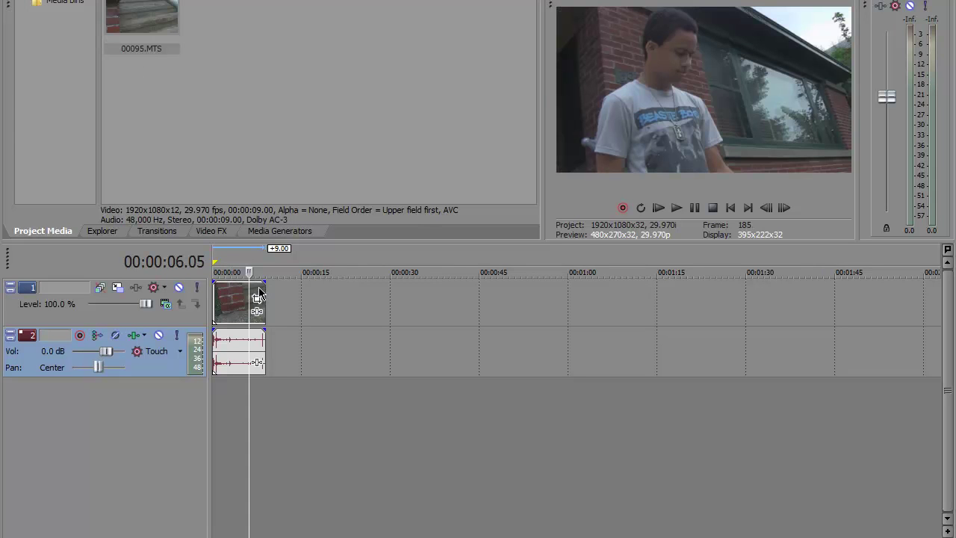
left_click(230, 317)
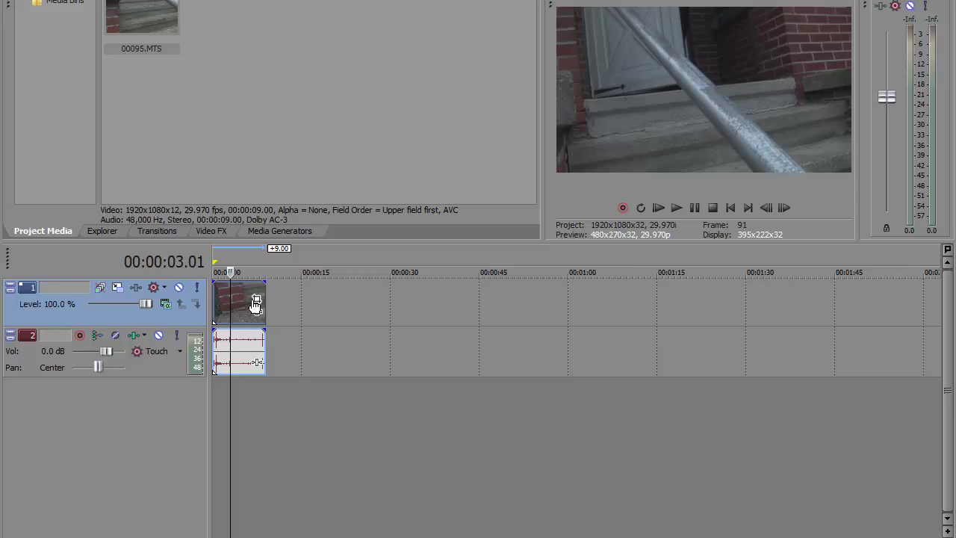
double_click(255, 305)
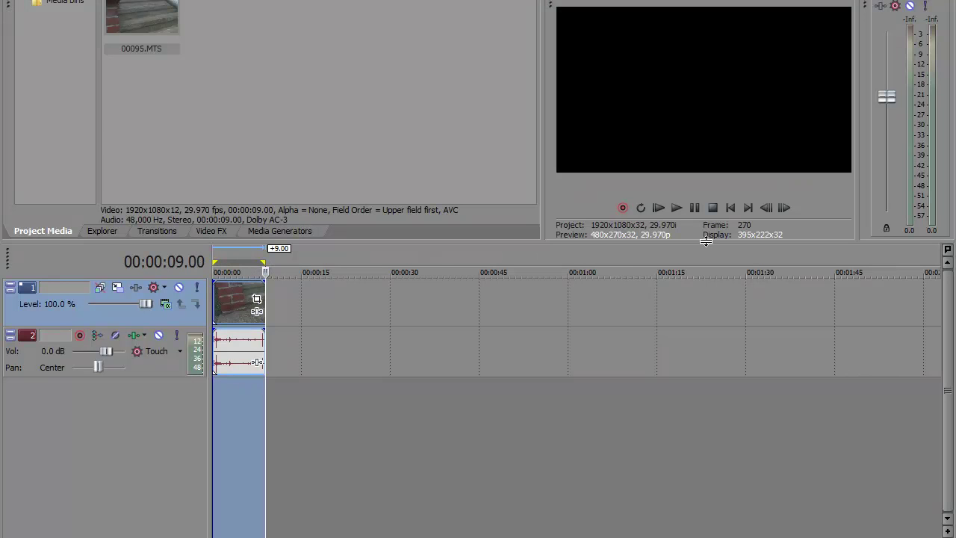
key("space")
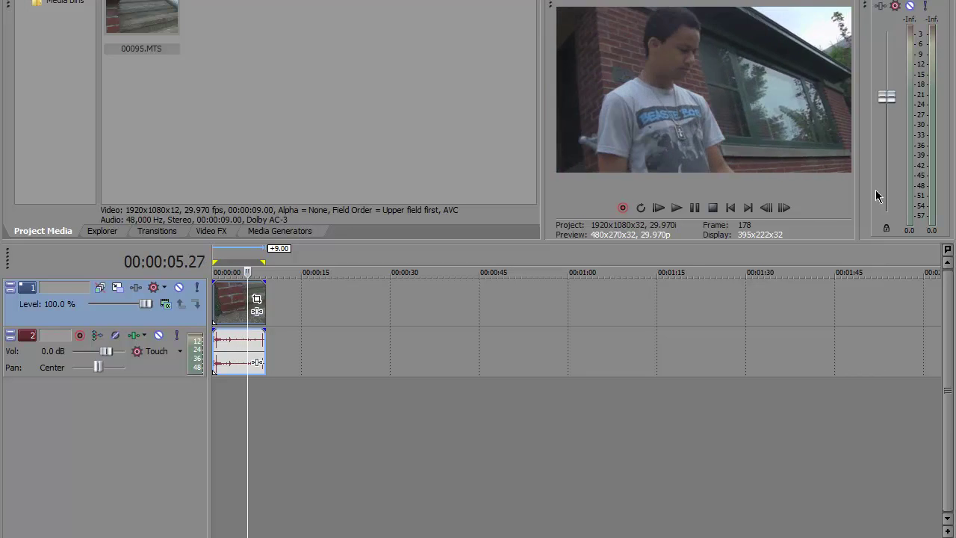
key("space")
key("space")
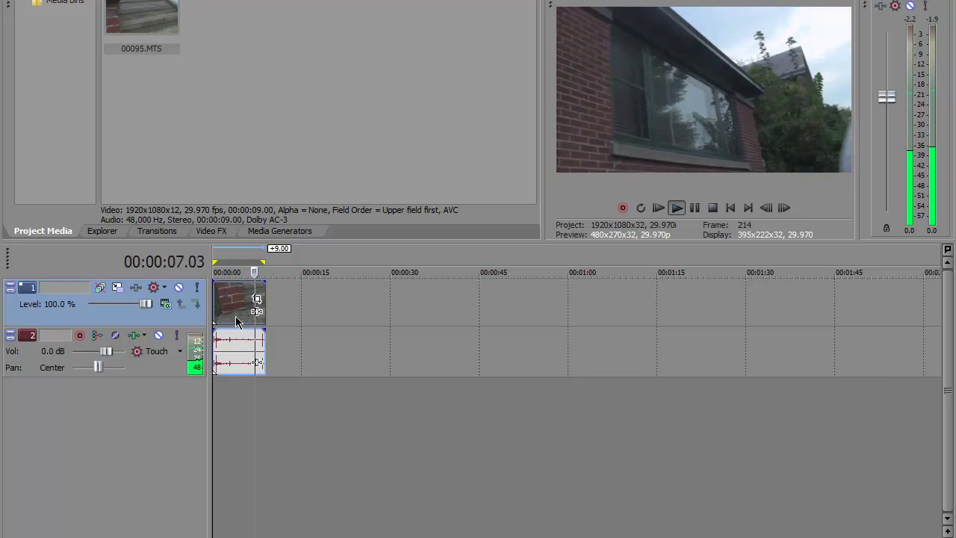
key("space")
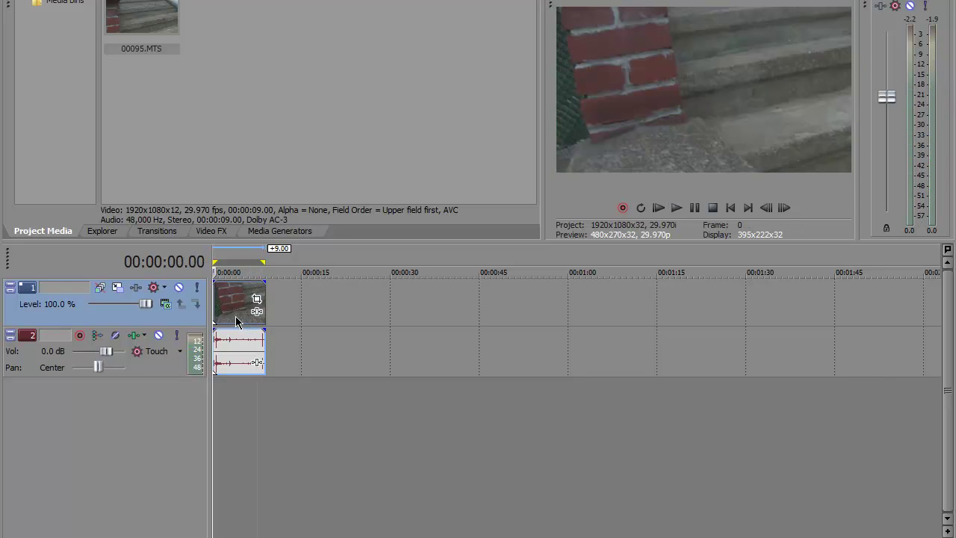
Drag the Color Corrector (Secondary) Studio RGB to Computer RGB preset onto the clip
left_click(201, 235)
left_click(81, 115)
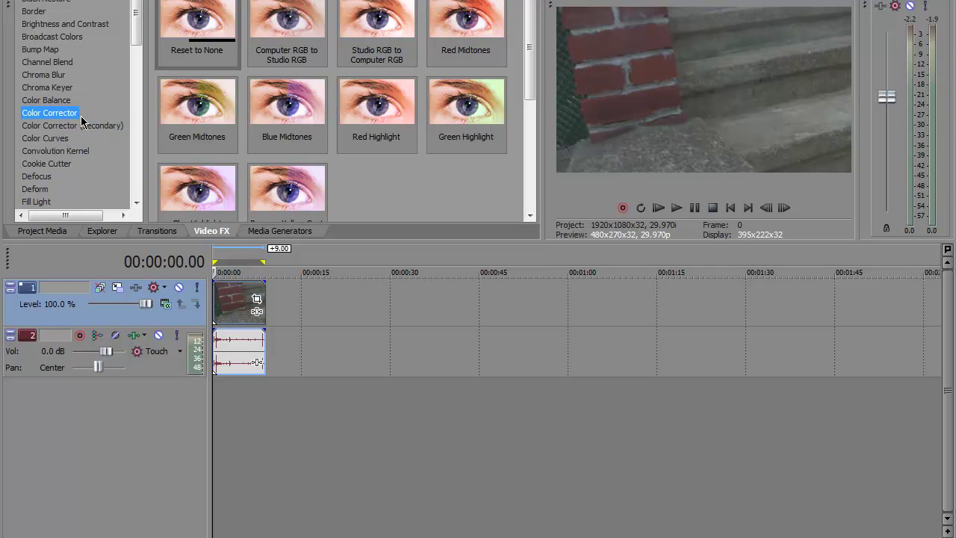
left_click(83, 127)
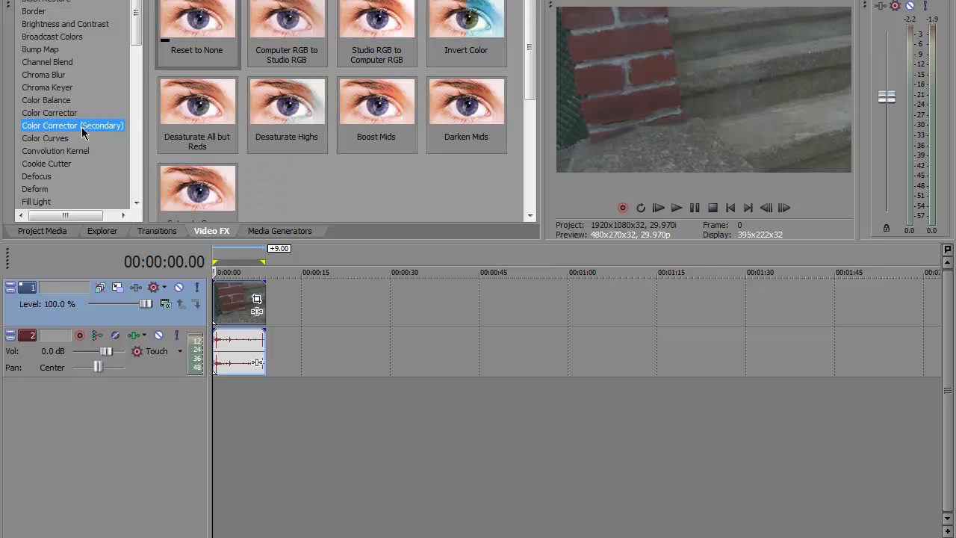
left_click(381, 55)
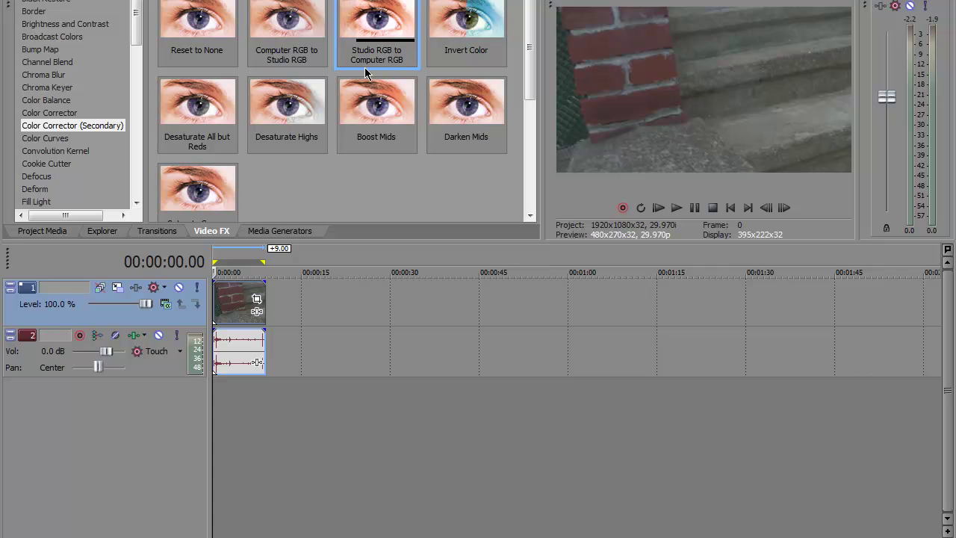
left_click_drag(407, 27, 223, 297)
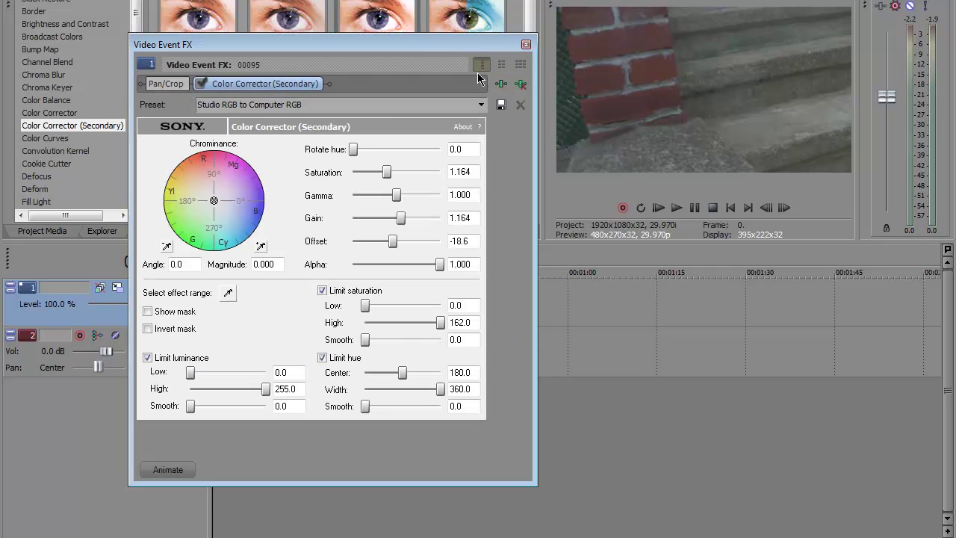
left_click(524, 43)
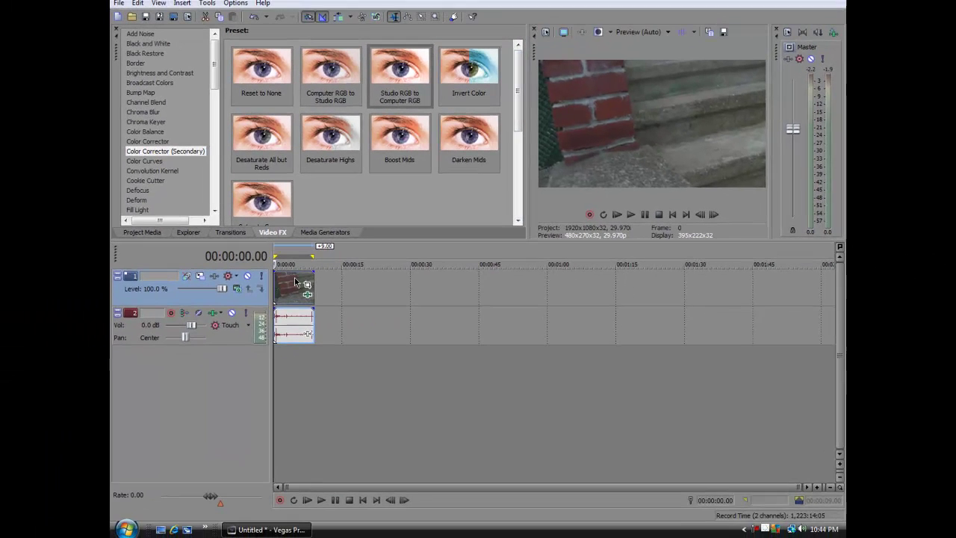
Preview the graded clip and toggle the secondary color correction off and on to compare
left_click(239, 311)
left_click(301, 287)
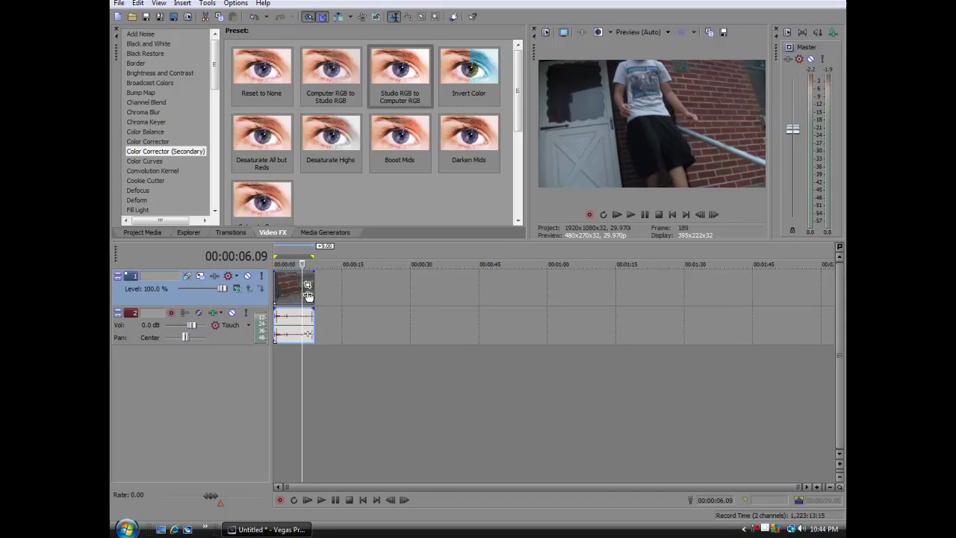
left_click(308, 295)
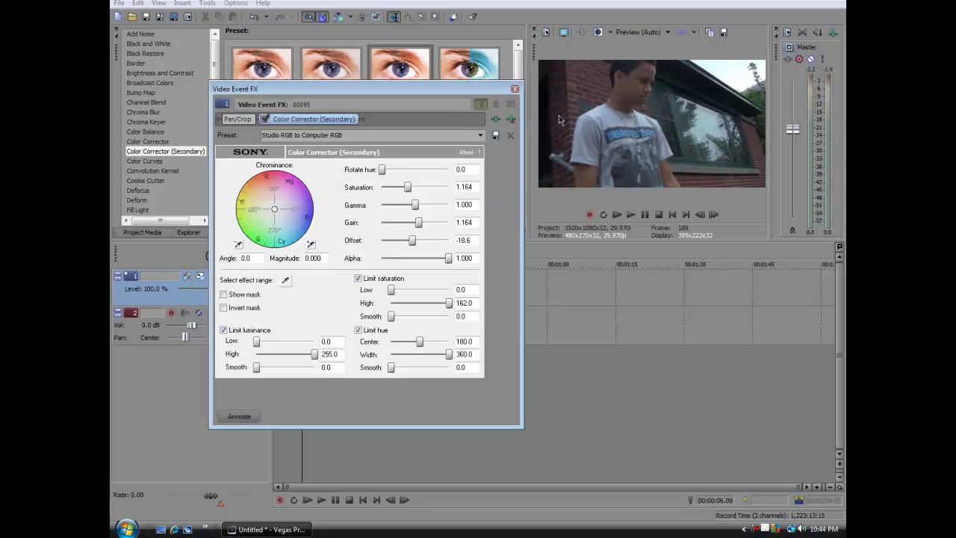
left_click(265, 119)
left_click(264, 119)
left_click(264, 120)
left_click(265, 120)
left_click(265, 119)
left_click(265, 120)
left_click(515, 90)
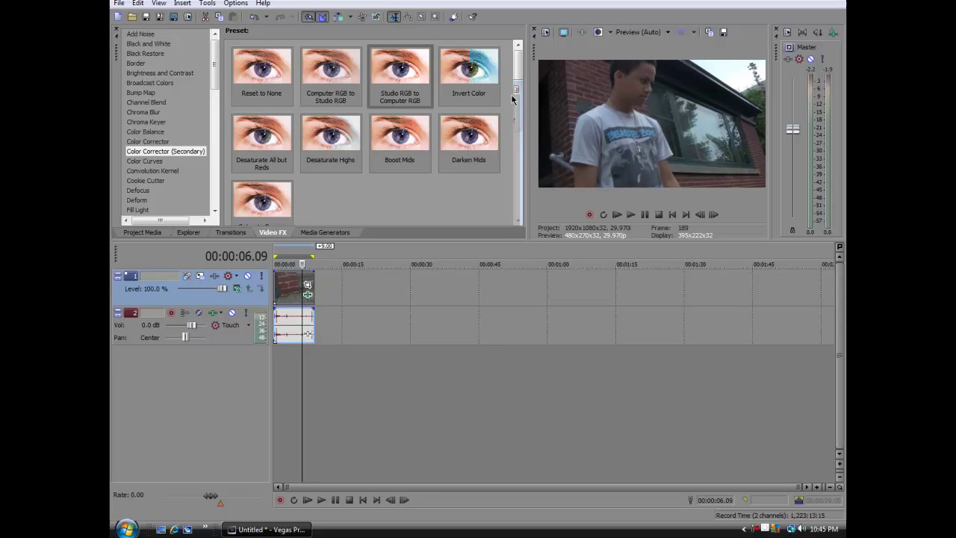
Scroll the Video FX list and view the NewBlue FE Film Look presets
key("Up")
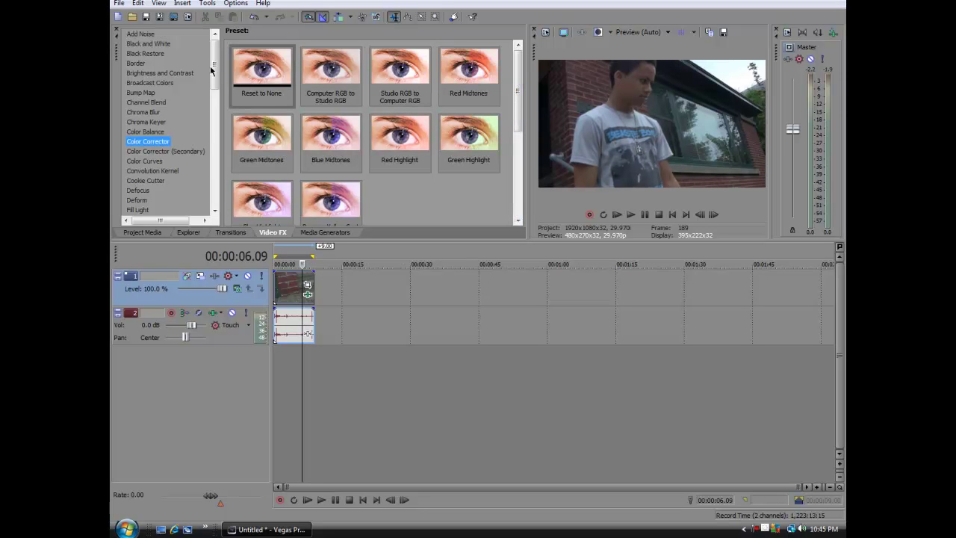
scroll(224, 74, "down", 3)
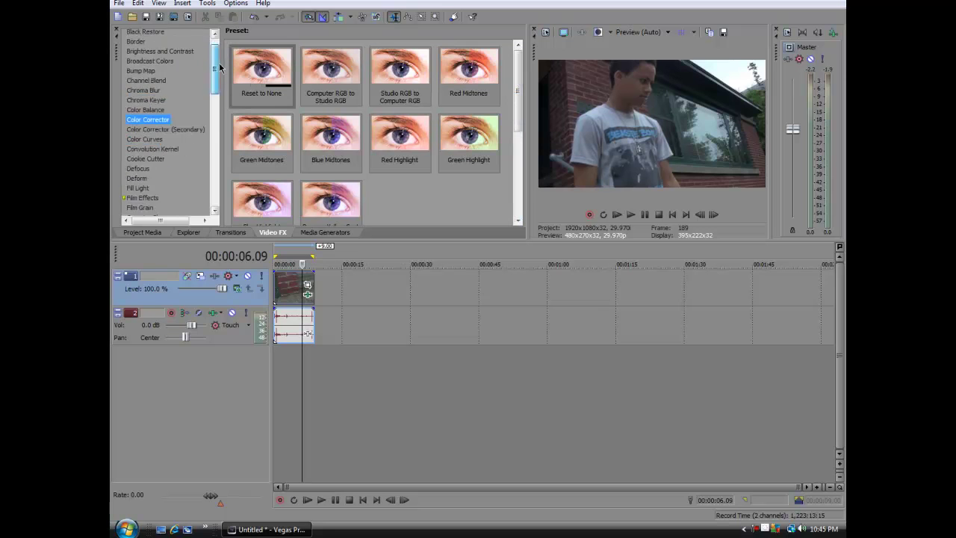
scroll(229, 87, "down", 6)
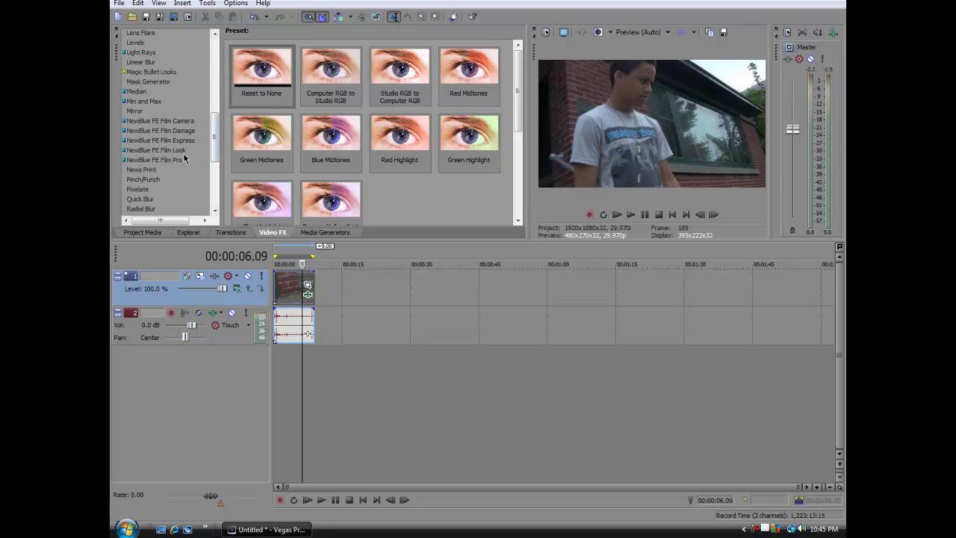
left_click(183, 153)
scroll(219, 153, "down", 2)
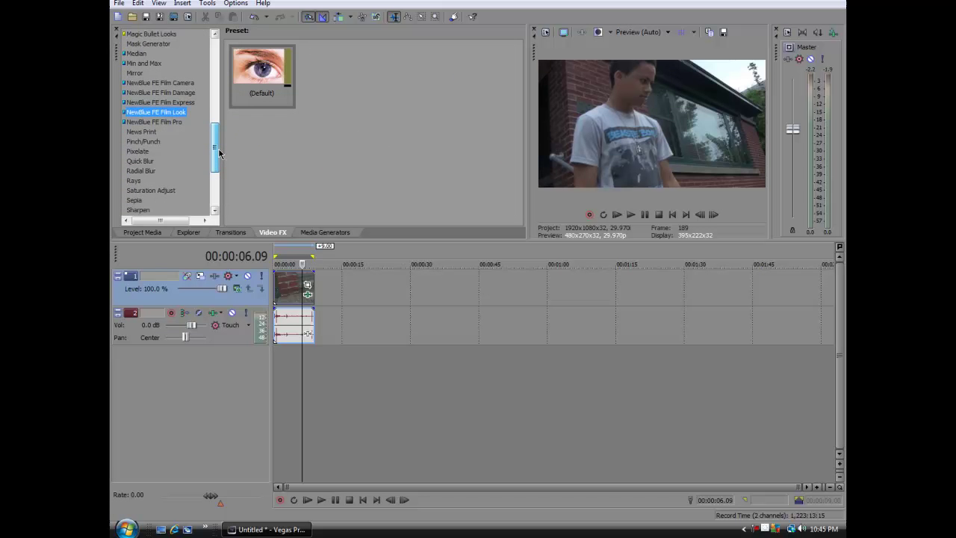
scroll(183, 144, "up", 5)
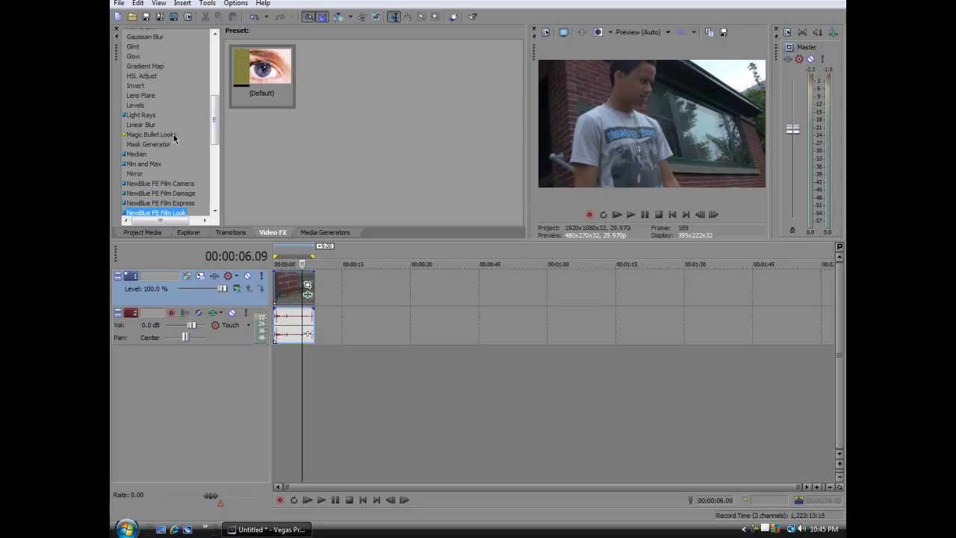
View the Magic Bullet Looks presets, then scroll back up the effects list
left_click(174, 137)
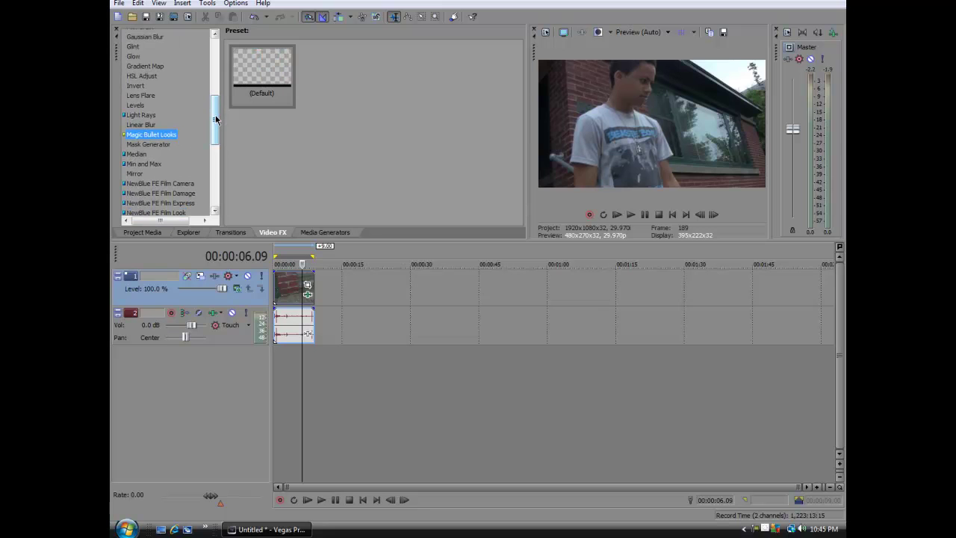
left_click_drag(216, 121, 215, 197)
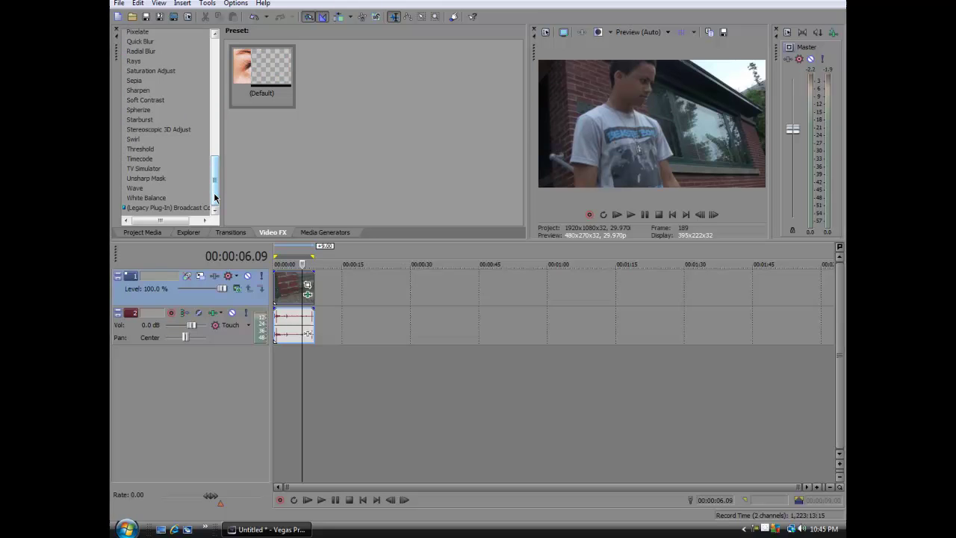
mouse_move(118, 254)
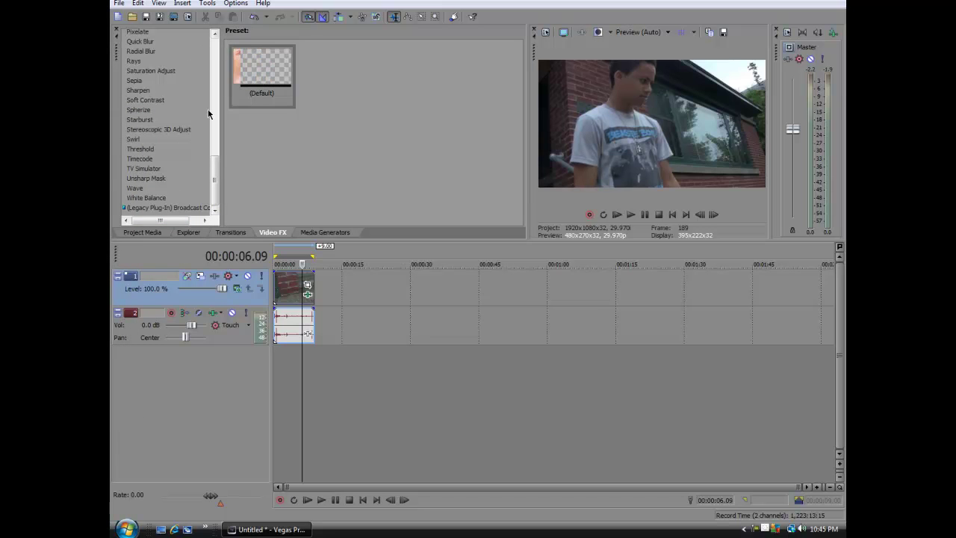
left_click_drag(214, 178, 226, 78)
Apply the Color Corrector Reset to None preset to the clip with saturation 1.722
left_click(196, 82)
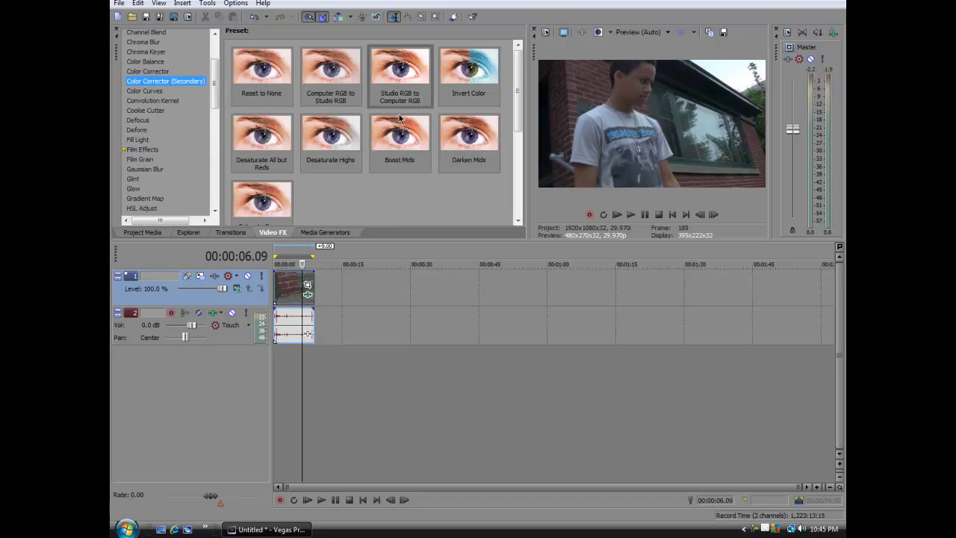
left_click(146, 71)
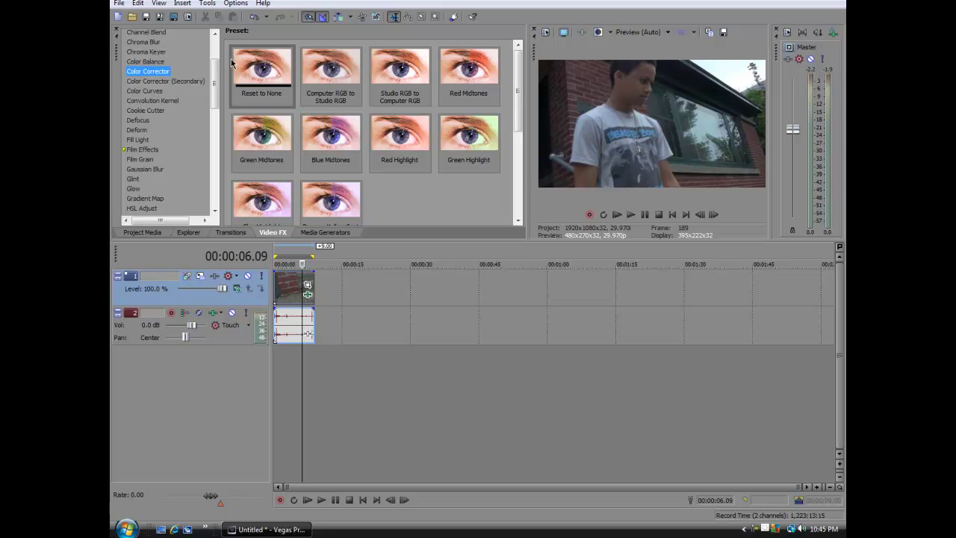
left_click_drag(235, 66, 307, 296)
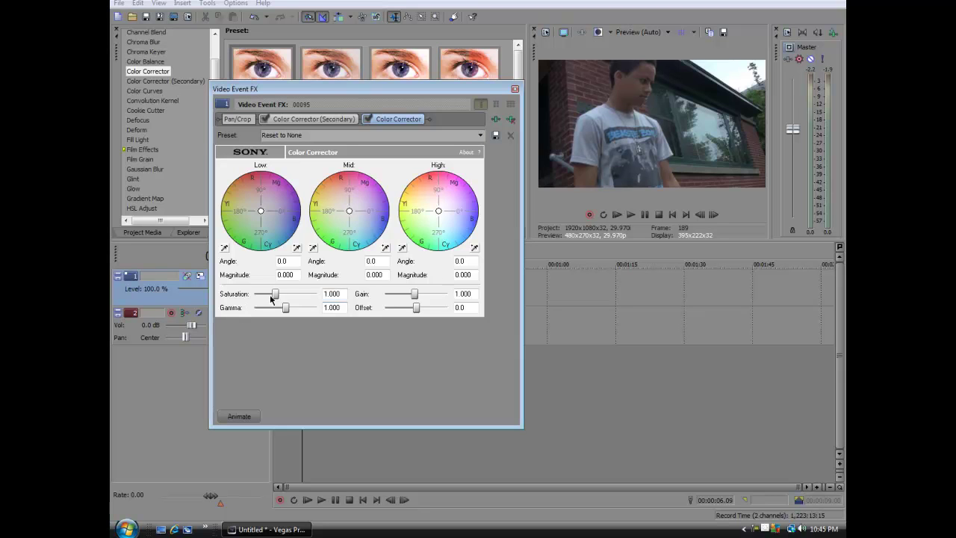
left_click_drag(276, 296, 333, 297)
left_click(515, 88)
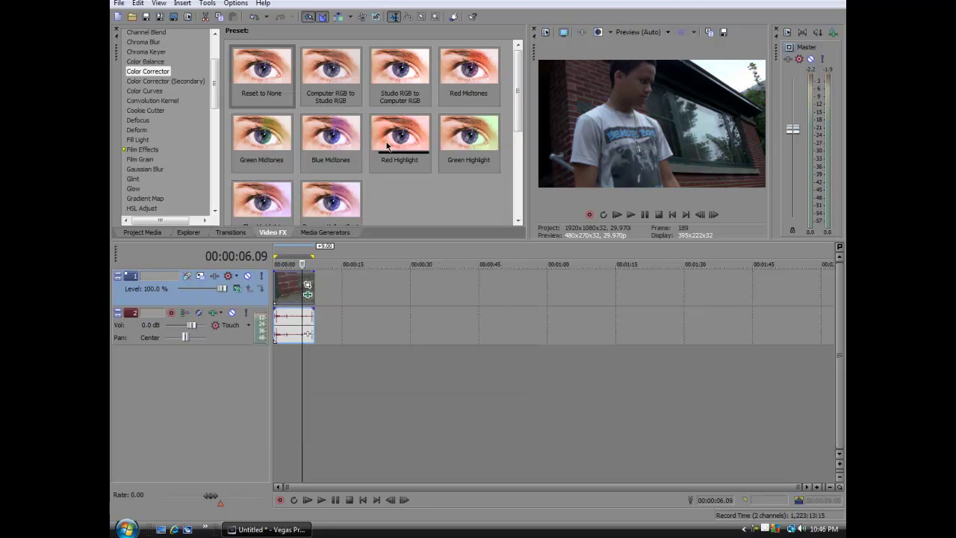
Browse the Video FX list to the HSL Adjust and Gradient Map presets
scroll(174, 128, "down", 2)
left_click(138, 171)
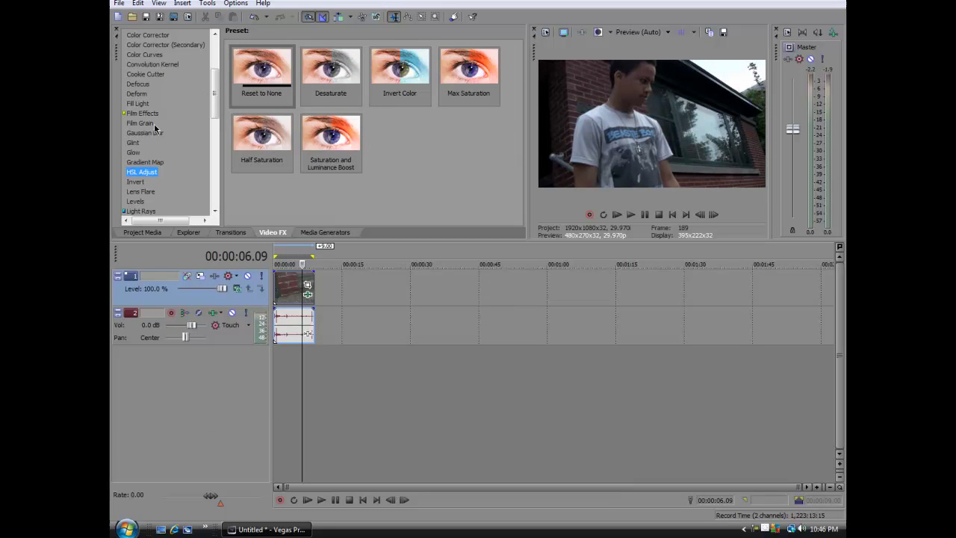
left_click(145, 162)
Scroll the Video FX list to view the Film Grain presets
scroll(172, 127, "down", 3)
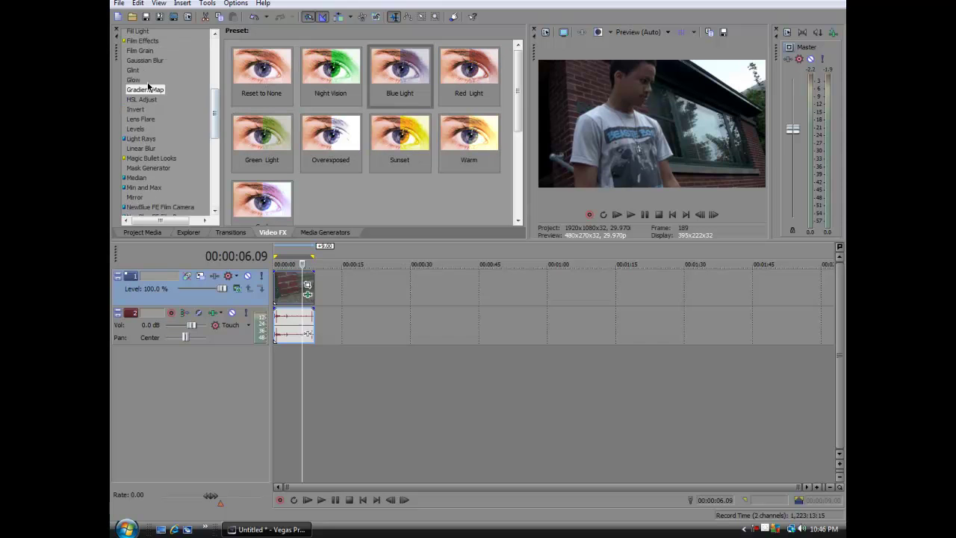
left_click_drag(218, 113, 310, 153)
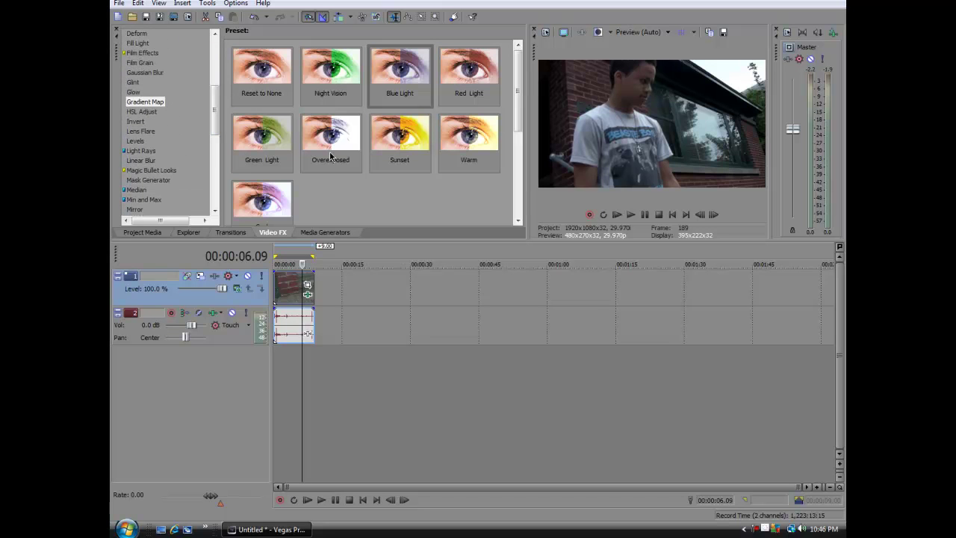
left_click(140, 62)
scroll(154, 109, "up", 4)
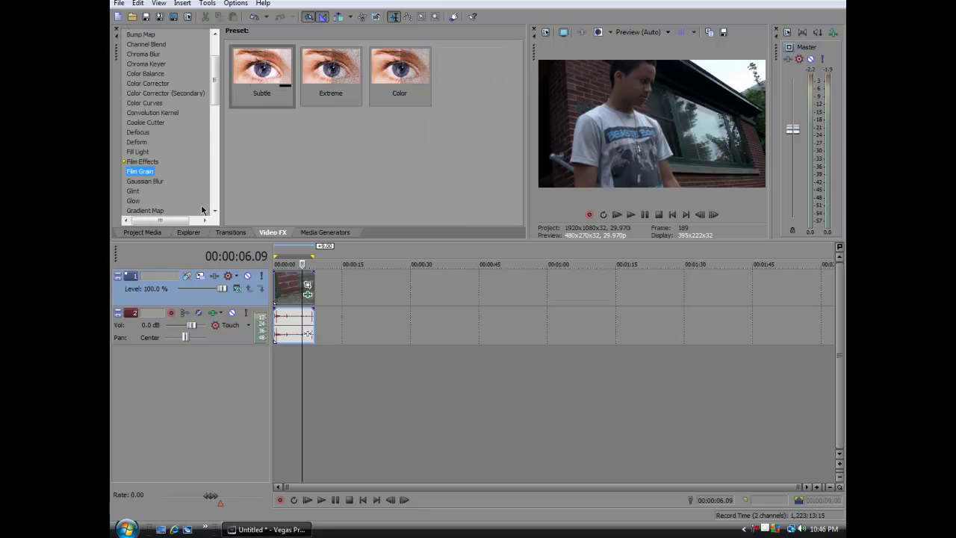
Compare frames at 03.04 and 05.16 with correction toggled off and on, keeping the project open
left_click(288, 293)
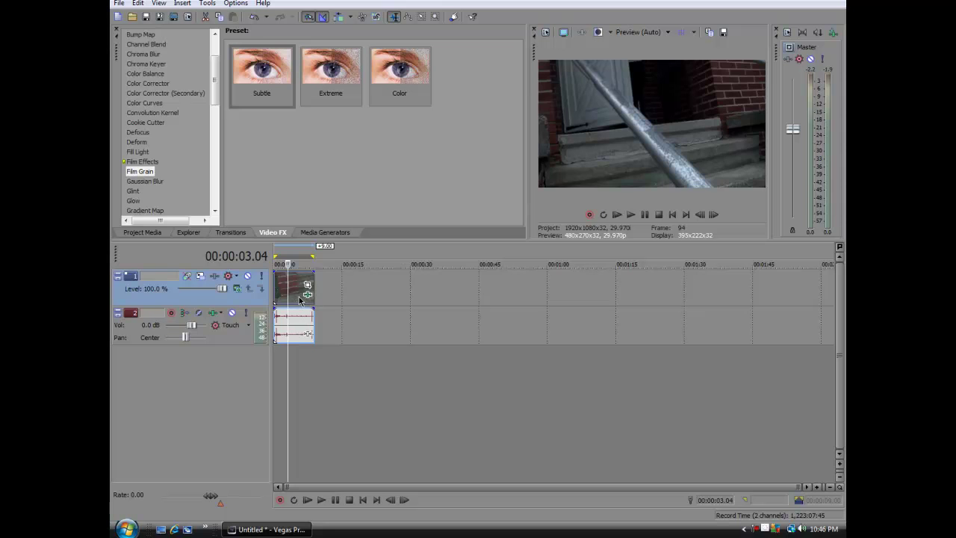
left_click(299, 298)
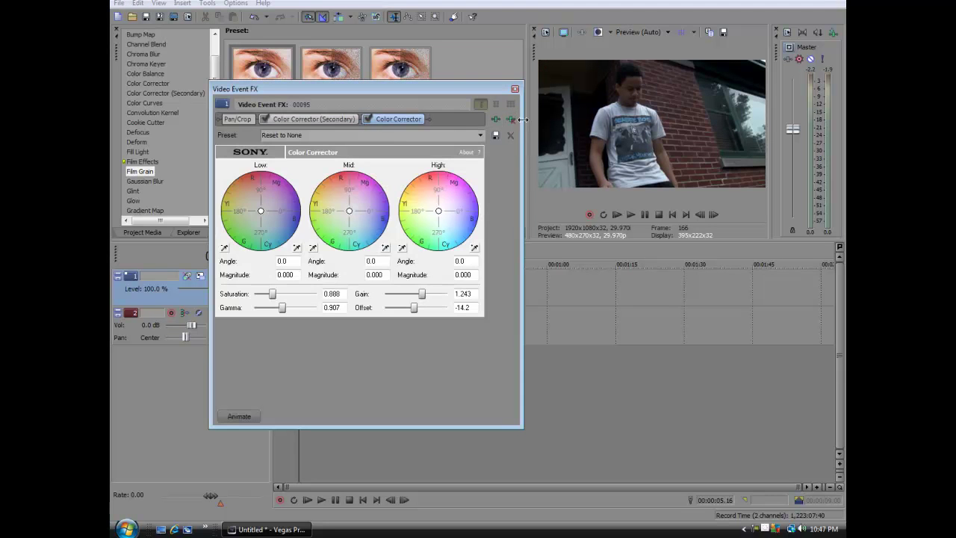
left_click(365, 118)
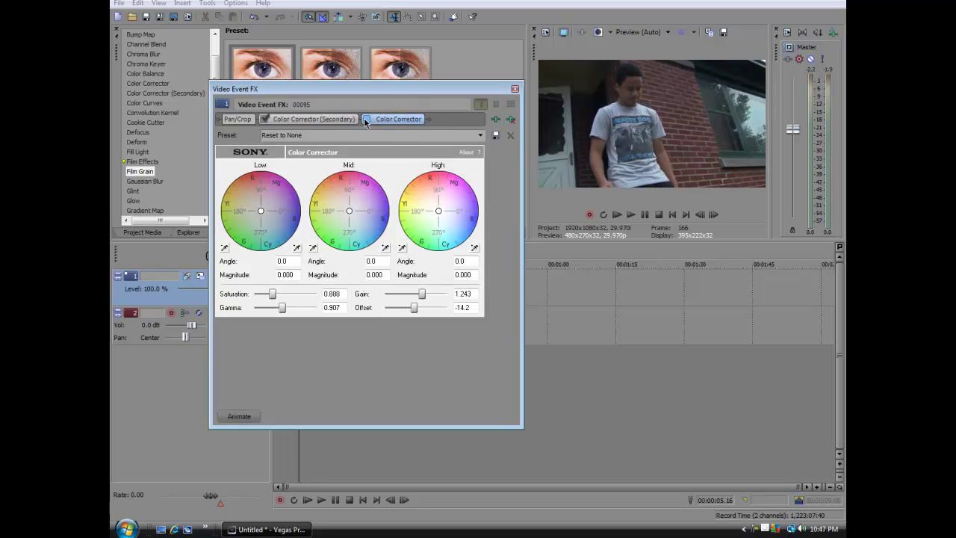
left_click(266, 119)
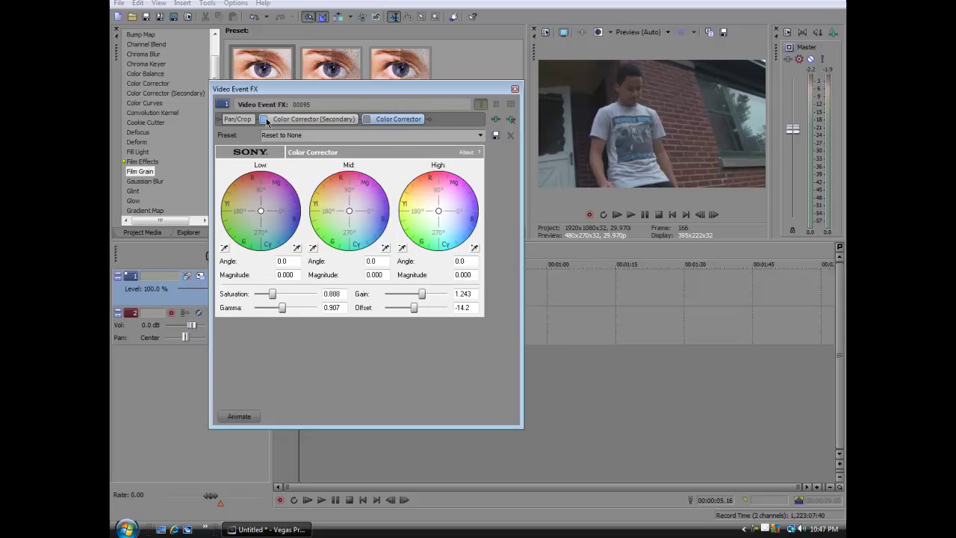
left_click(367, 118)
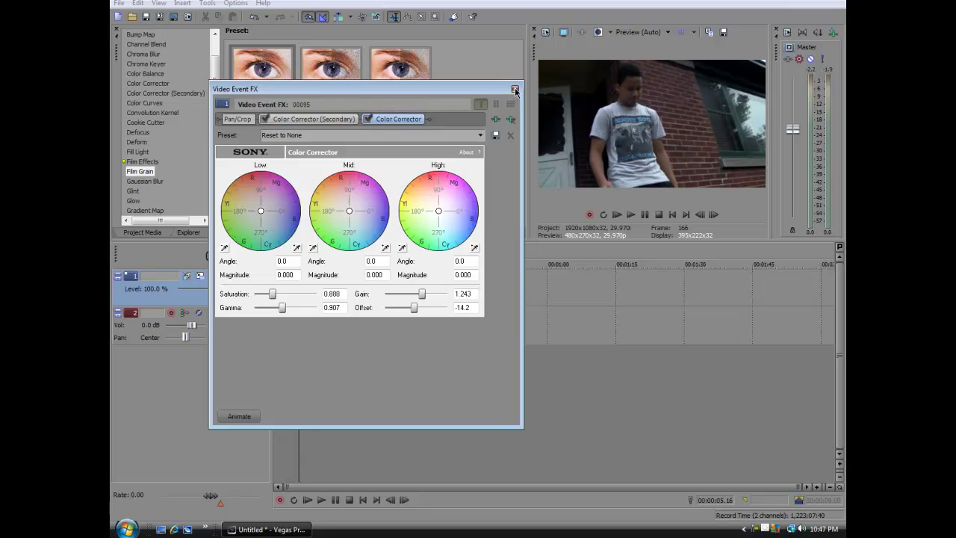
left_click(515, 89)
key("alt+F4")
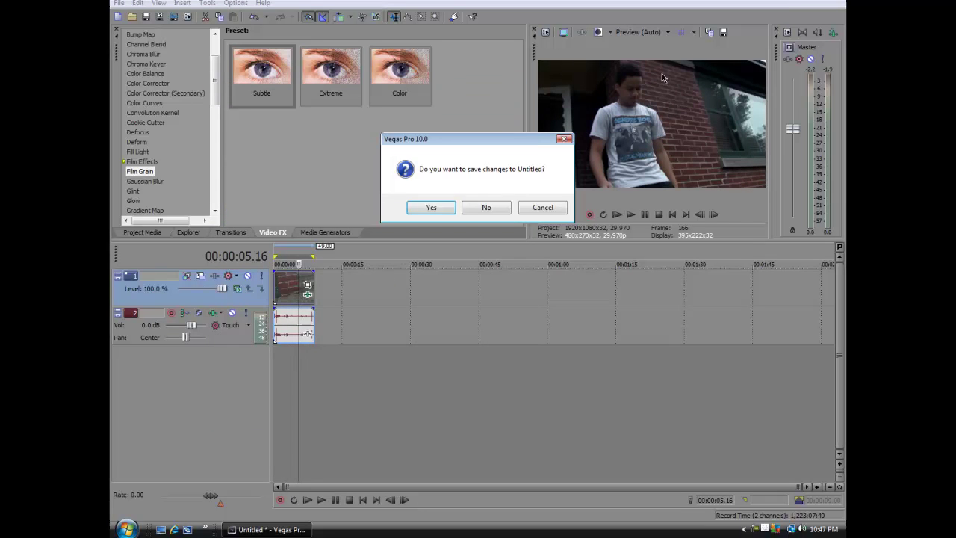
left_click(541, 207)
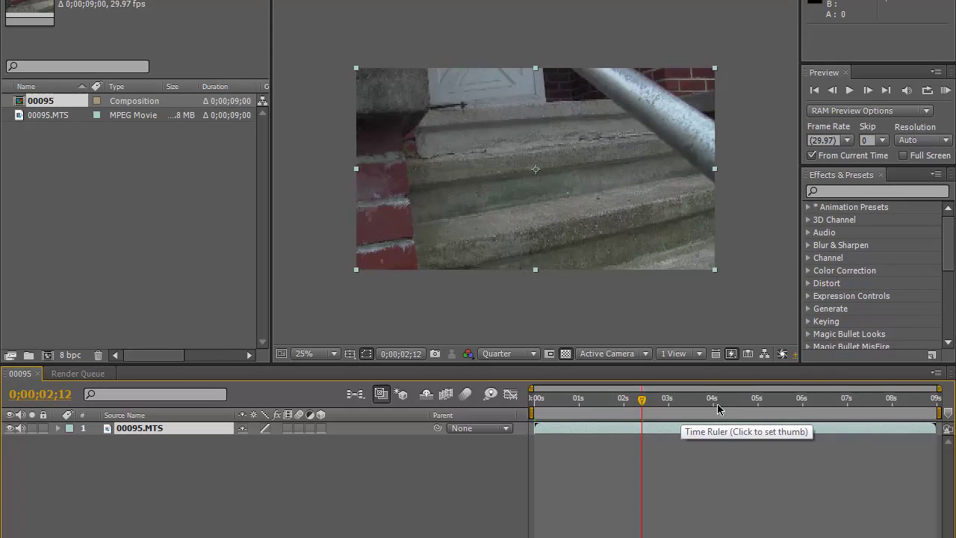
Scroll the Effects & Presets panel and expand the Color Correction group
left_click_drag(720, 406, 792, 403)
scroll(950, 258, "down", 1)
scroll(950, 258, "down", 1)
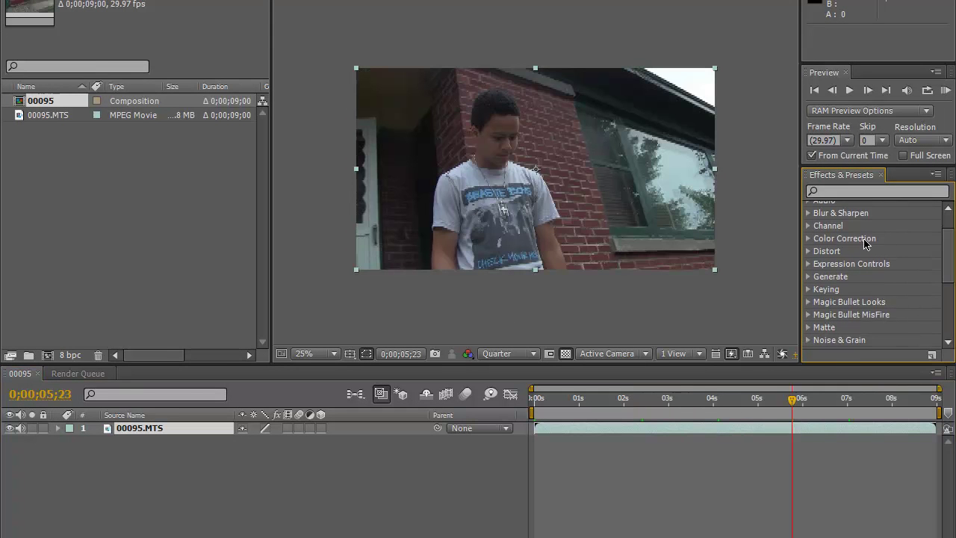
left_click(808, 239)
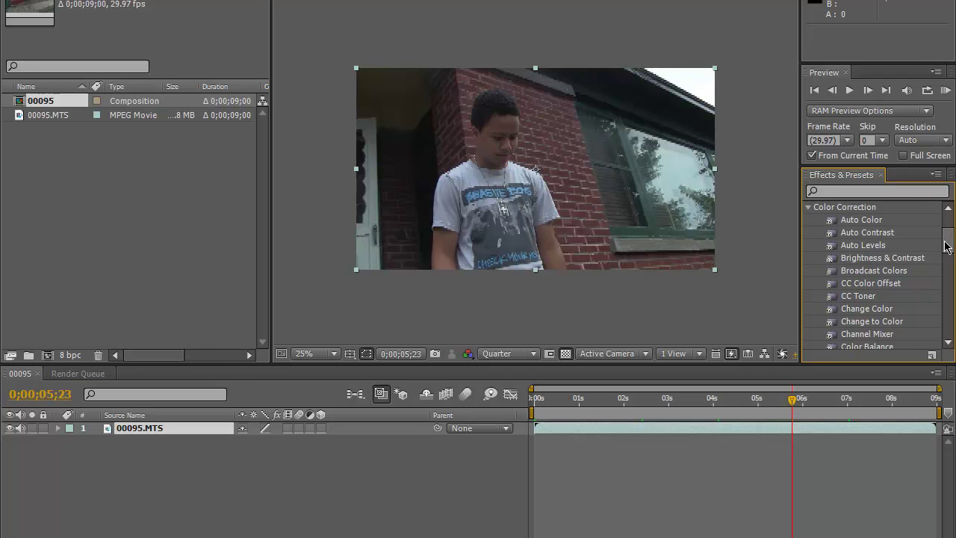
Scroll through the Color Correction effects, including Channel Mixer, Color Balance, Curves, Levels and Tint
left_click_drag(946, 247, 944, 293)
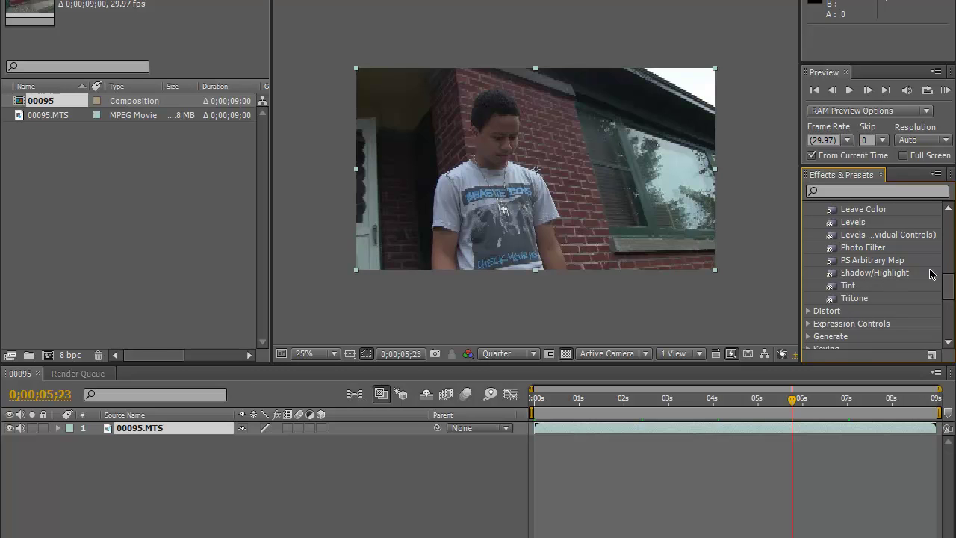
scroll(952, 293, "up", 2)
scroll(951, 293, "up", 3)
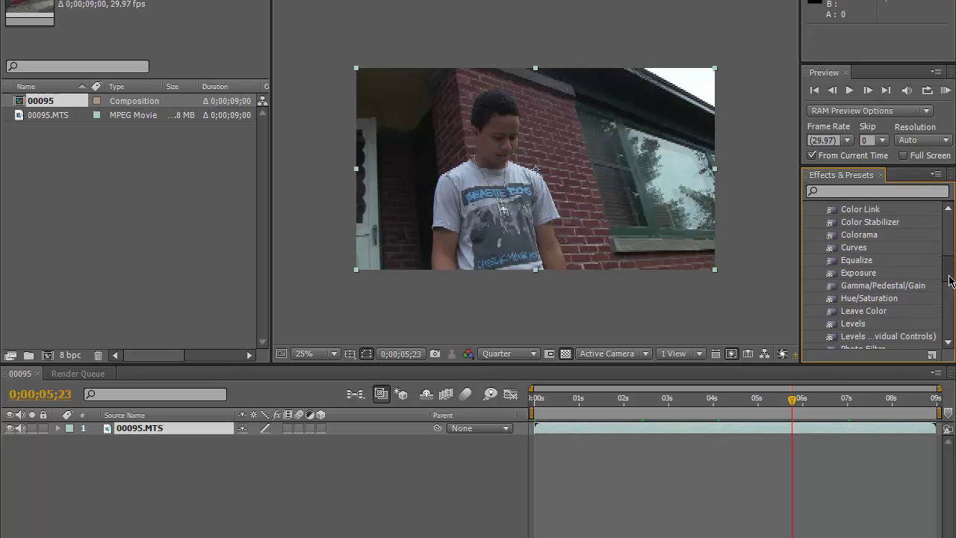
scroll(949, 284, "down", 1)
scroll(948, 284, "down", 3)
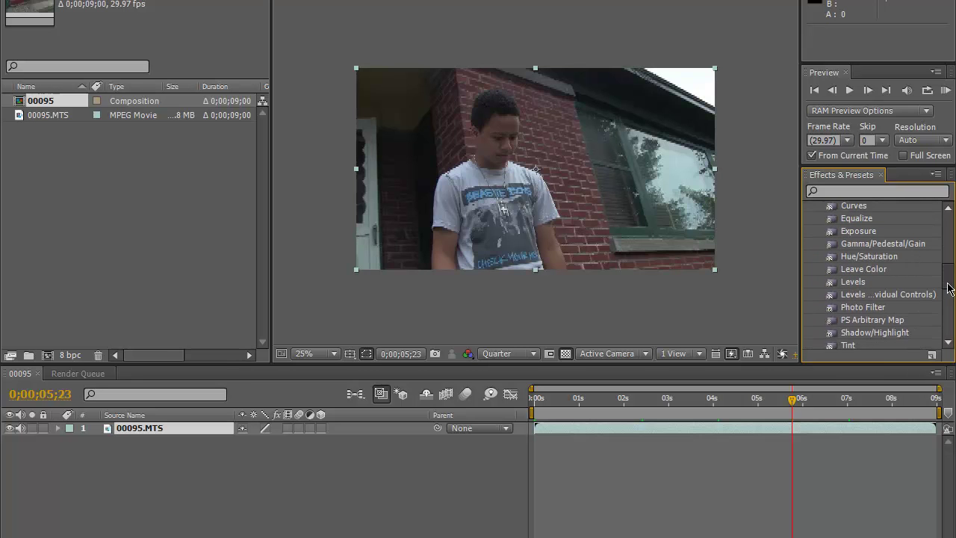
scroll(947, 285, "up", 2)
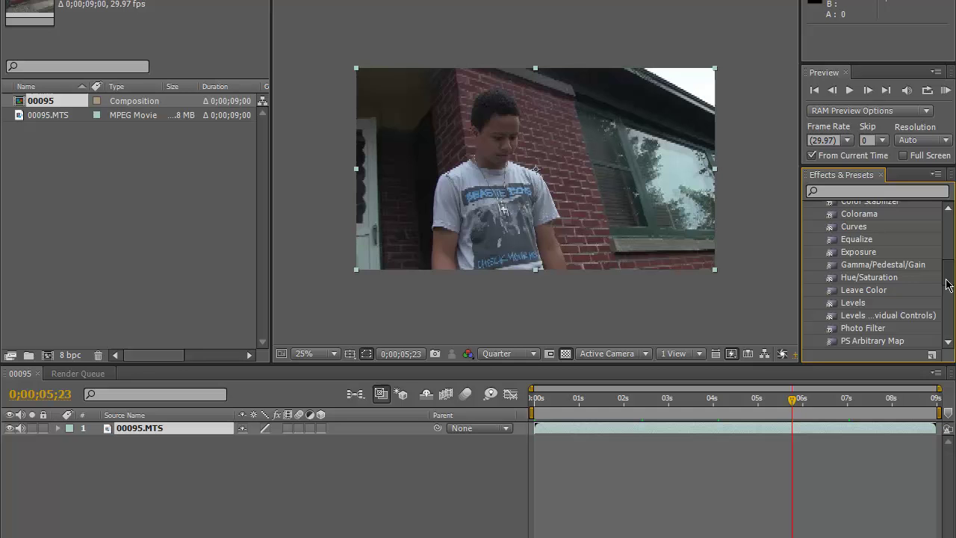
scroll(947, 285, "up", 3)
scroll(946, 278, "up", 5)
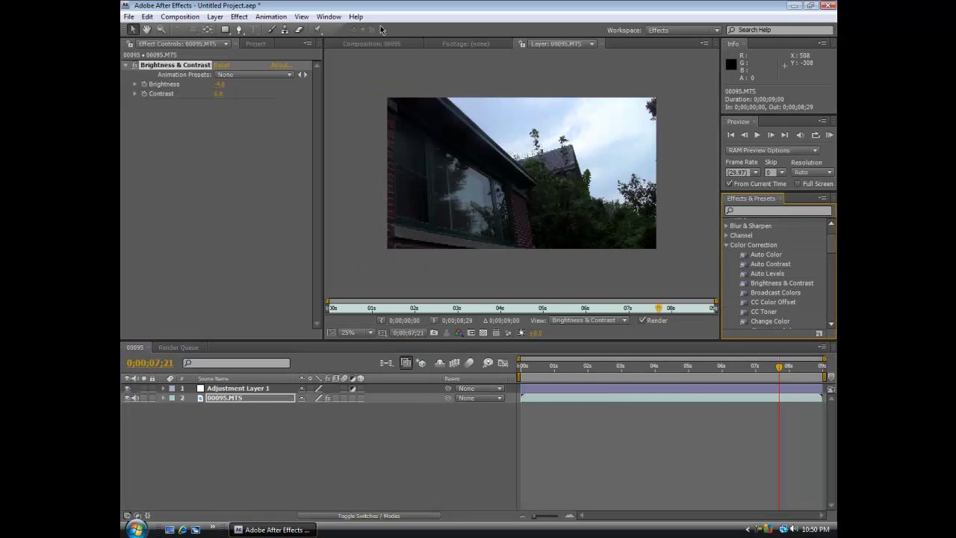
Undo the last value change with Ctrl+Z
left_click(180, 17)
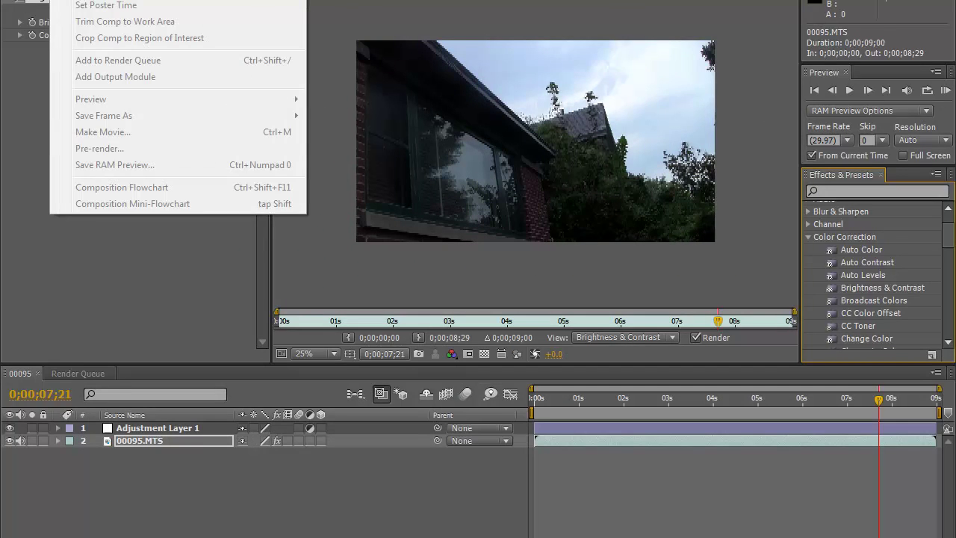
mouse_move(147, 16)
key("ctrl+z")
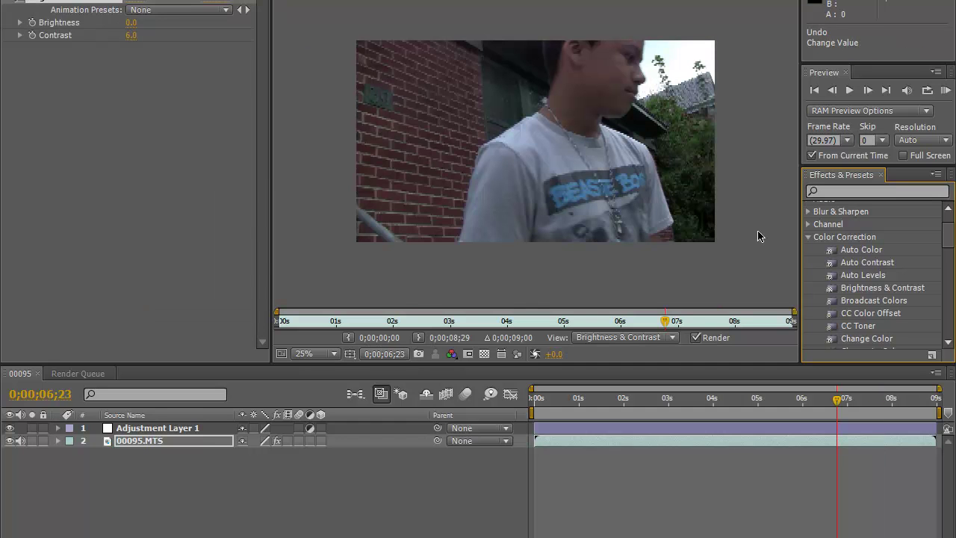
Collapse Color Correction and browse Animation Presets into the Film Magic Pro folder
left_click(809, 238)
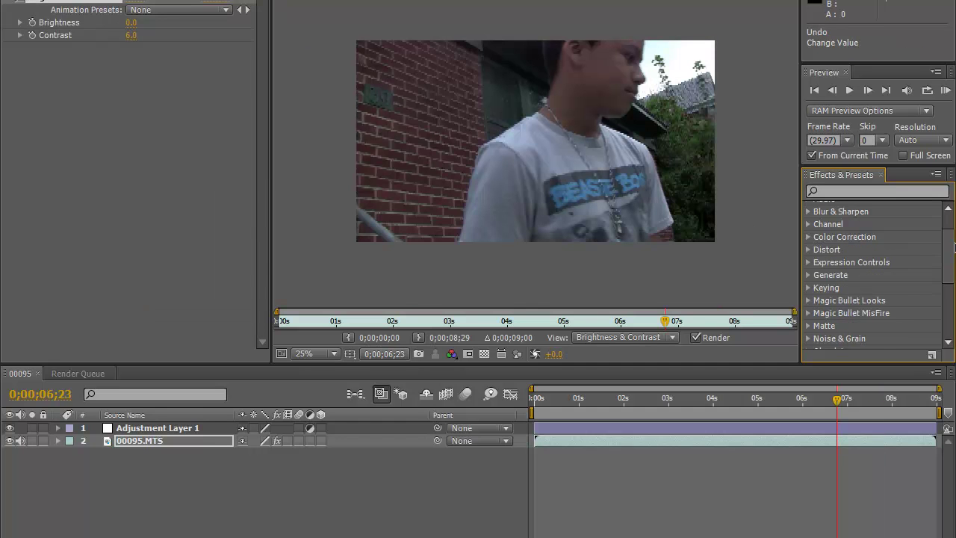
scroll(954, 218, "up", 2)
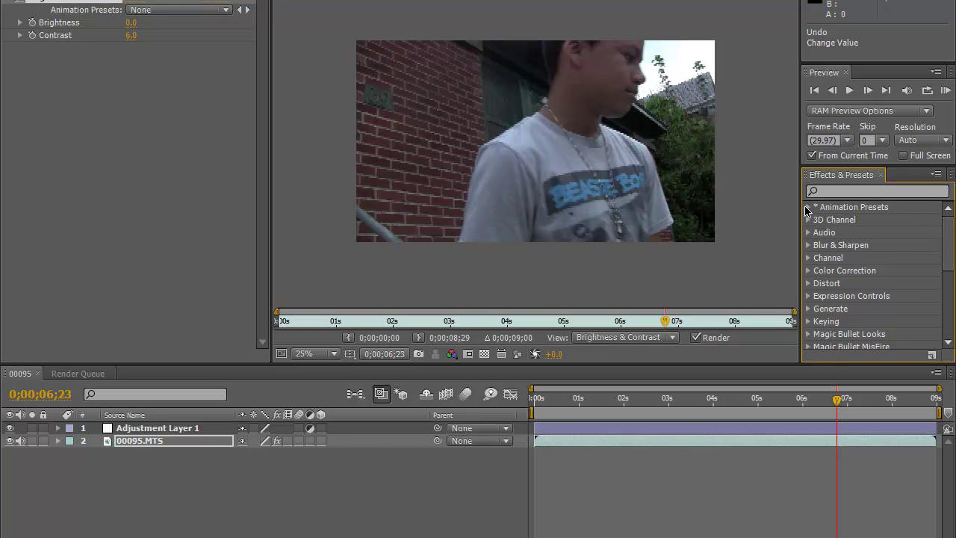
left_click(808, 207)
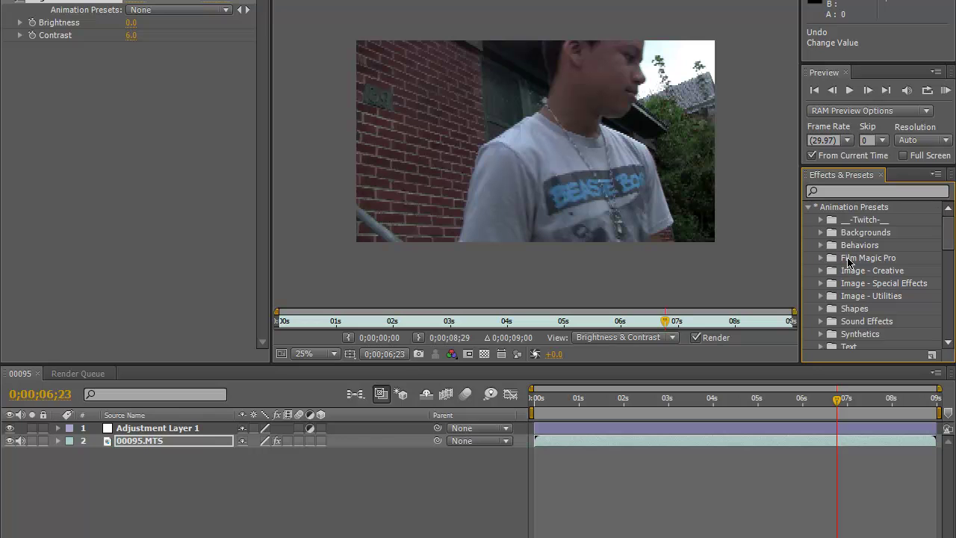
left_click(821, 258)
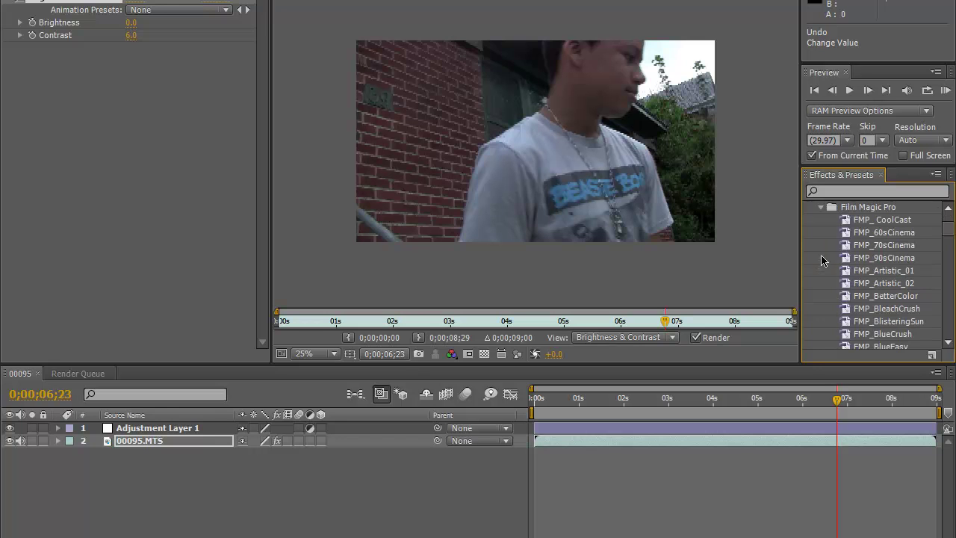
mouse_move(951, 235)
left_mouse_down()
mouse_move(951, 296)
mouse_move(950, 249)
left_mouse_up()
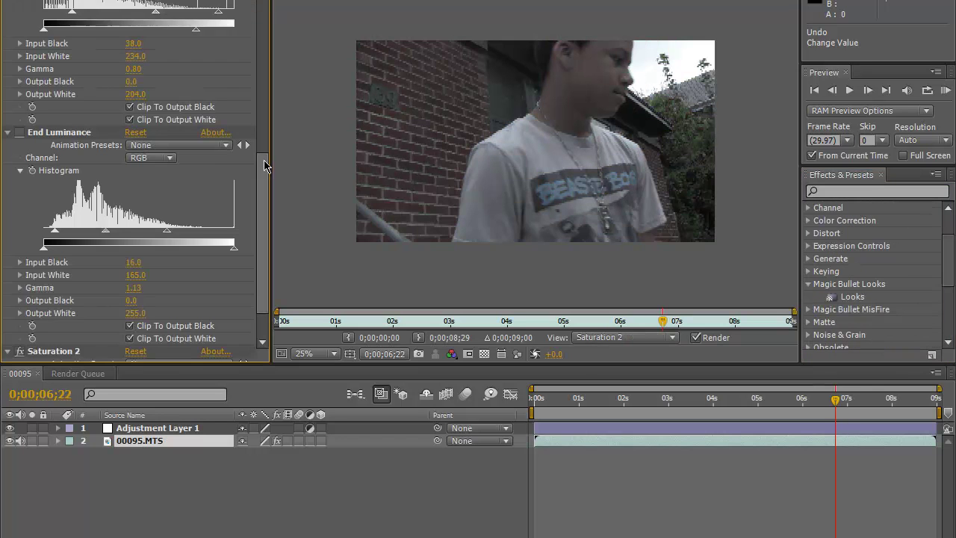
left_click_drag(265, 166, 265, 184)
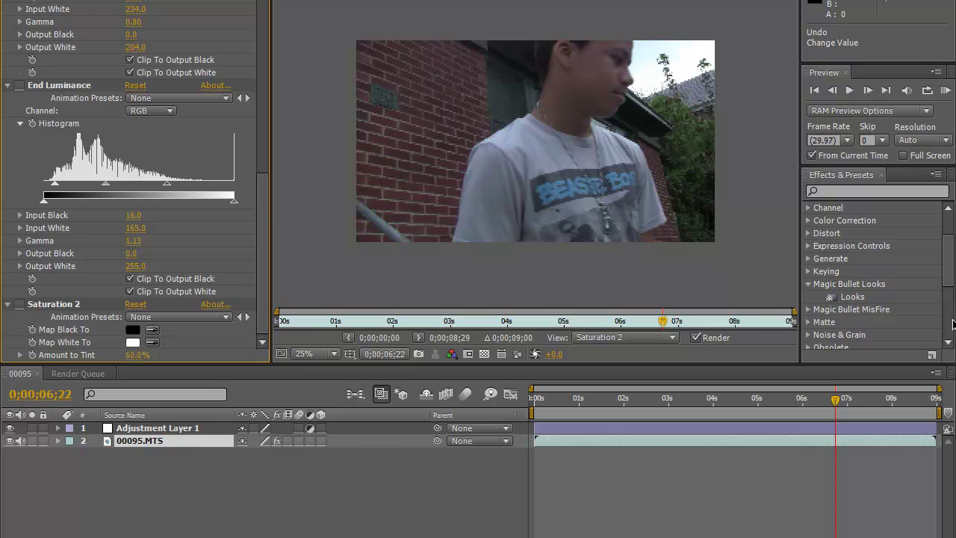
Apply Magic Bullet Looks to the clip twice, as Looks and Looks 2
left_click(848, 299)
double_click(848, 299)
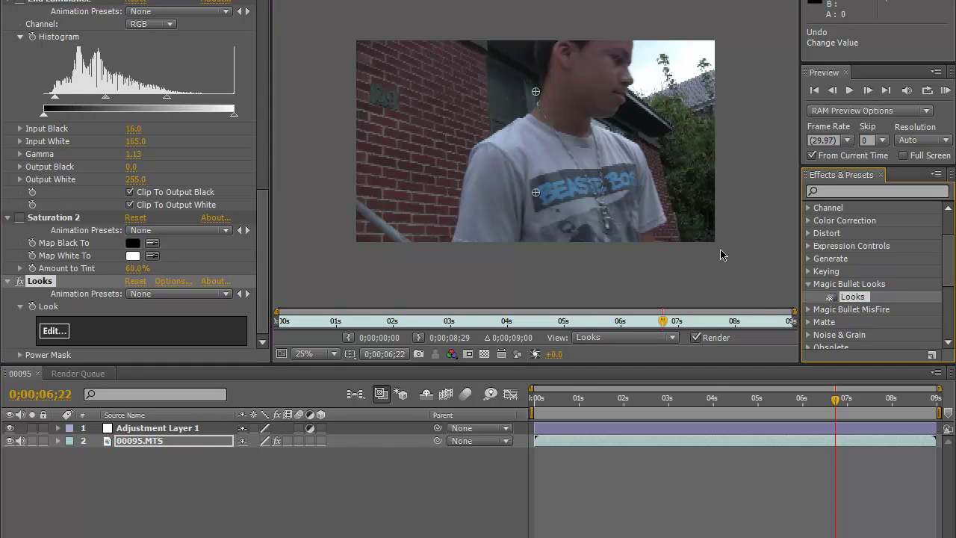
double_click(848, 299)
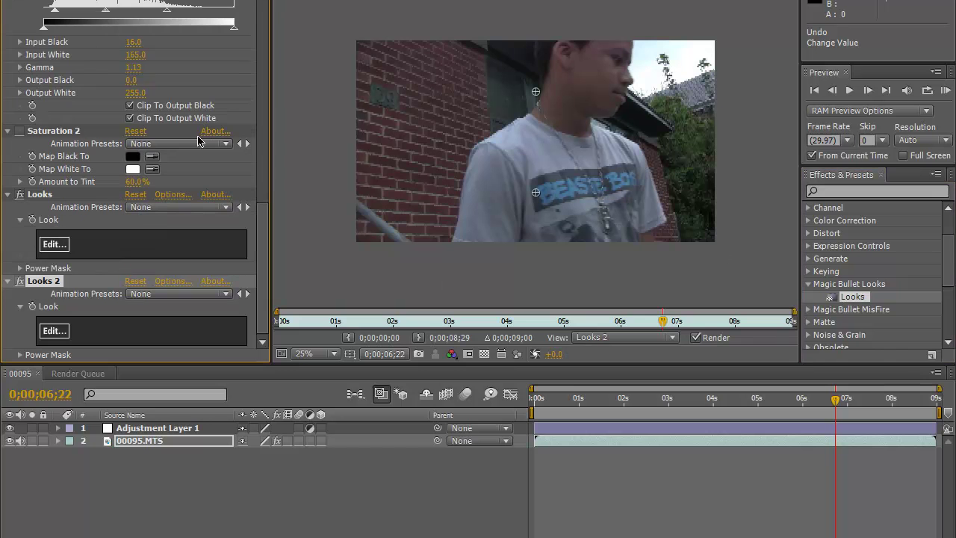
left_click(261, 131)
left_click_drag(261, 131, 263, 254)
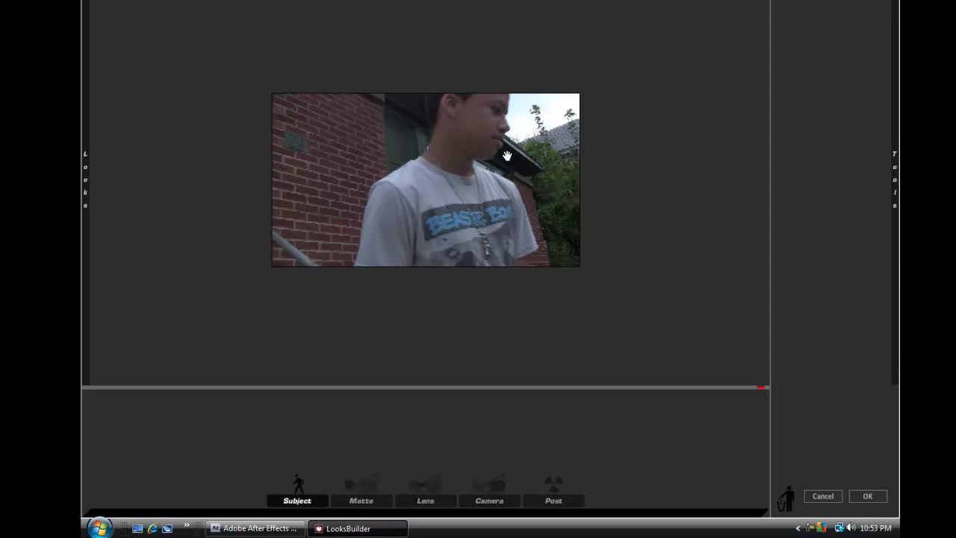
Apply the Popular TV Sunny Delite look to the clip
left_click(427, 502)
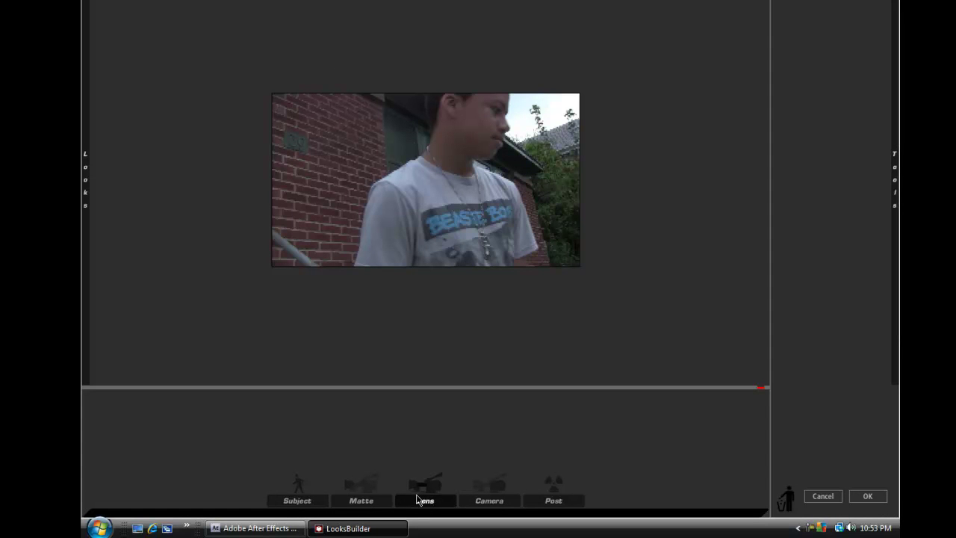
mouse_move(84, 261)
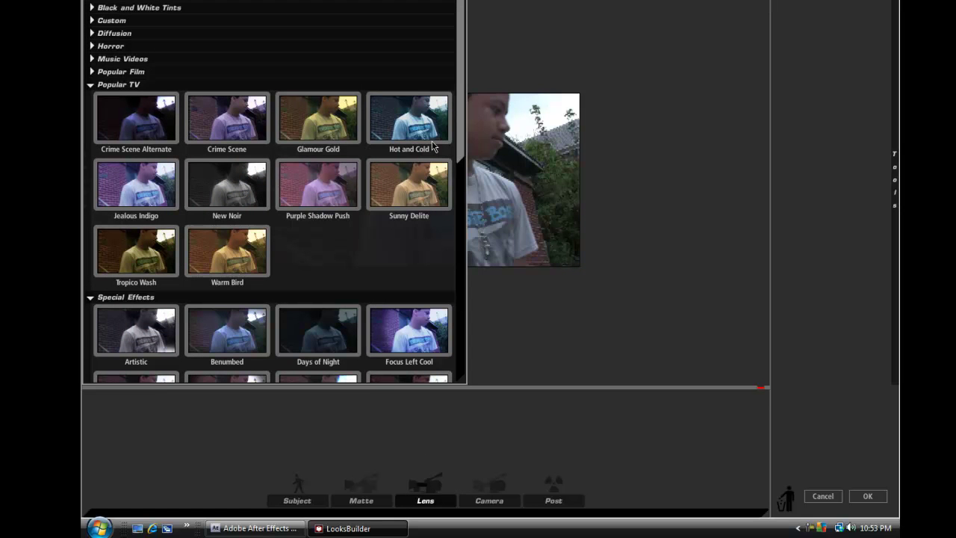
left_click(428, 198)
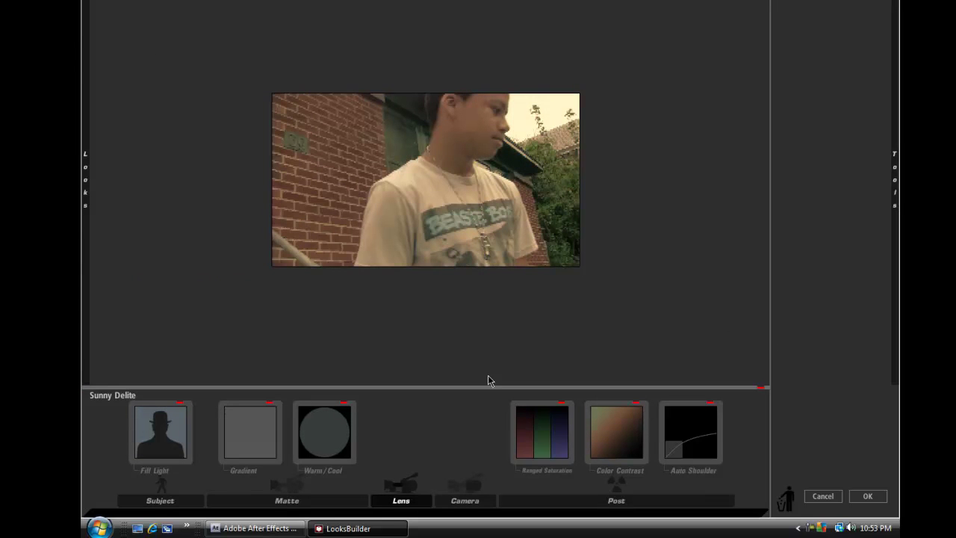
Shift the Fill Light colour toward pink and send the look back to After Effects
left_click(467, 503)
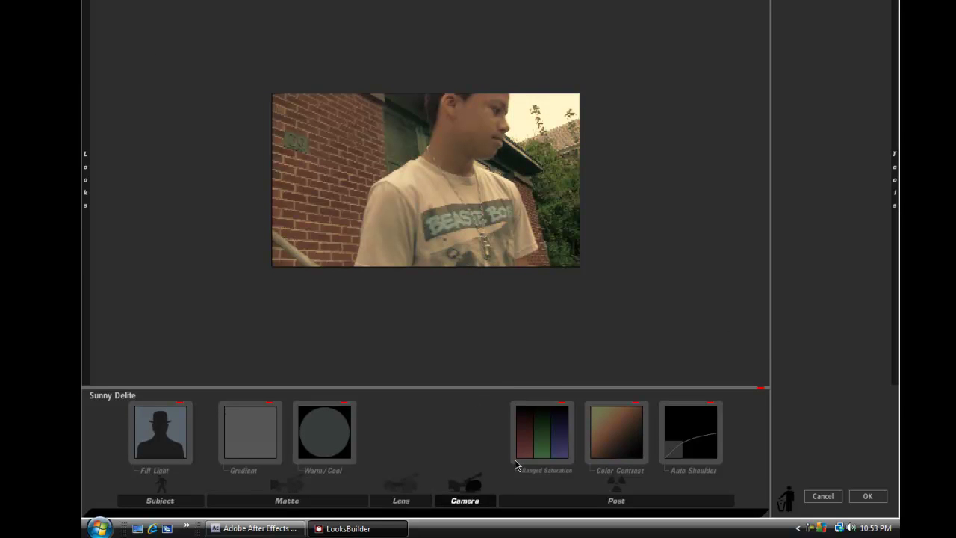
left_click(155, 436)
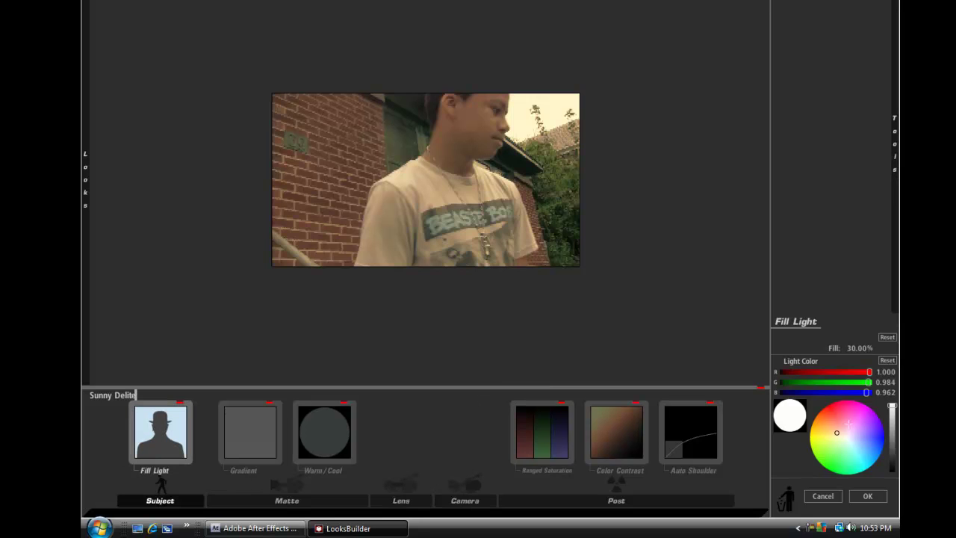
mouse_move(849, 424)
left_mouse_down()
mouse_move(851, 435)
mouse_move(847, 416)
left_mouse_up()
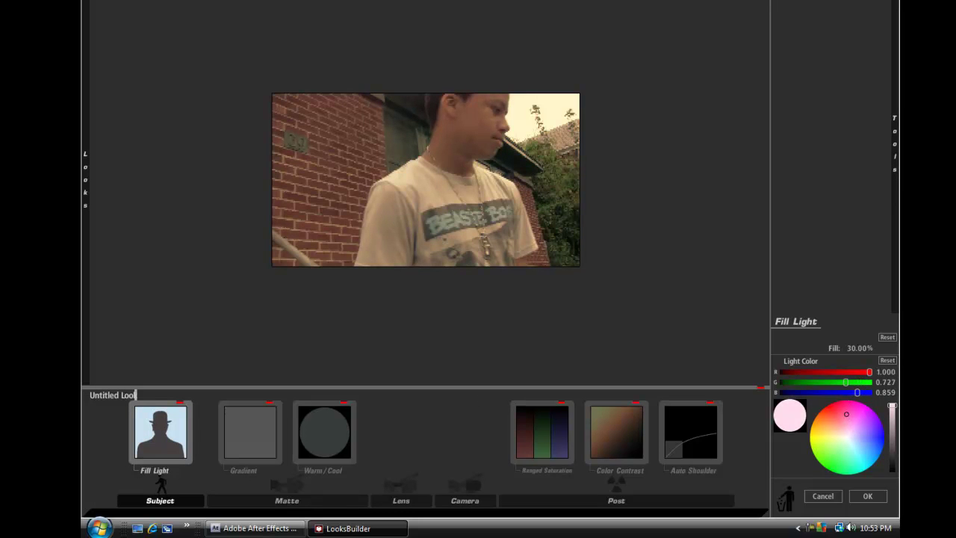
key("Return")
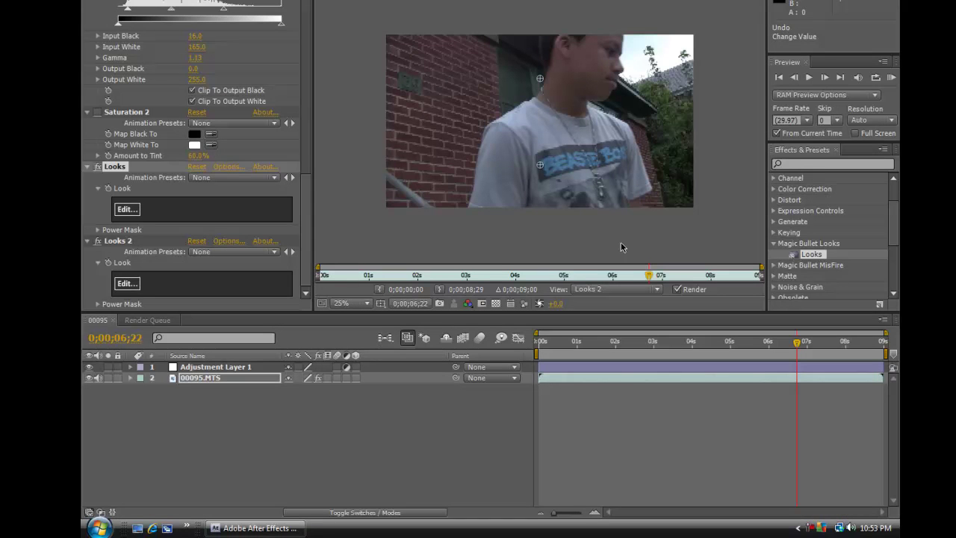